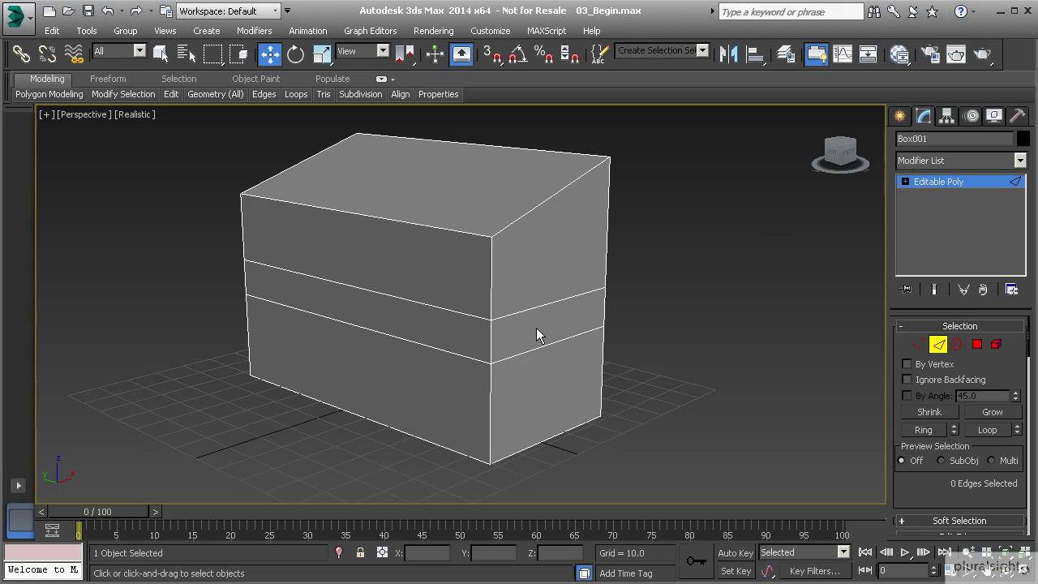
Switch the Editable Poly Box001 to Polygon sub-object level
click(977, 345)
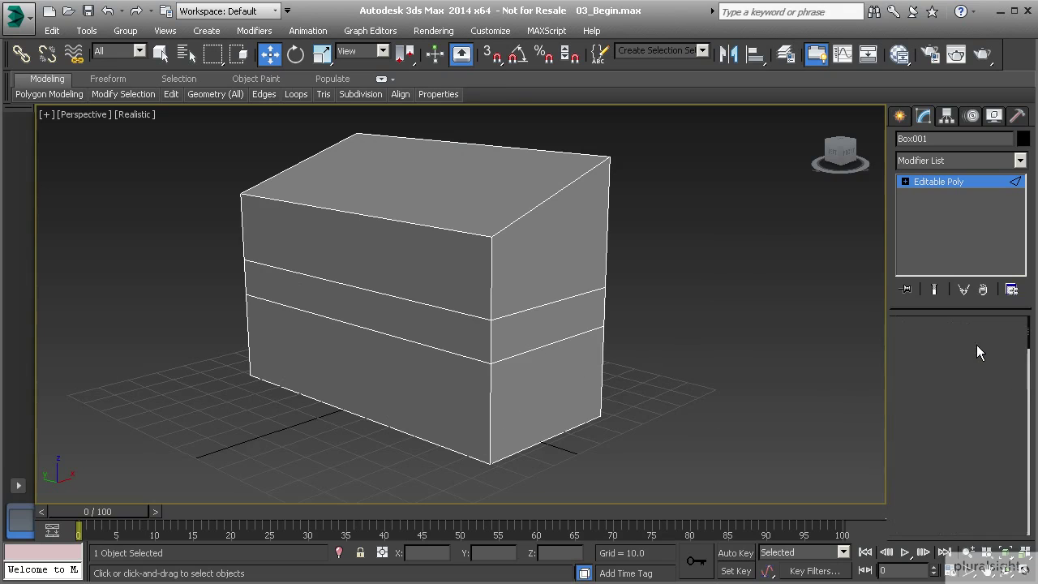
Select the middle-band polygon on Box001's right wall
click(545, 331)
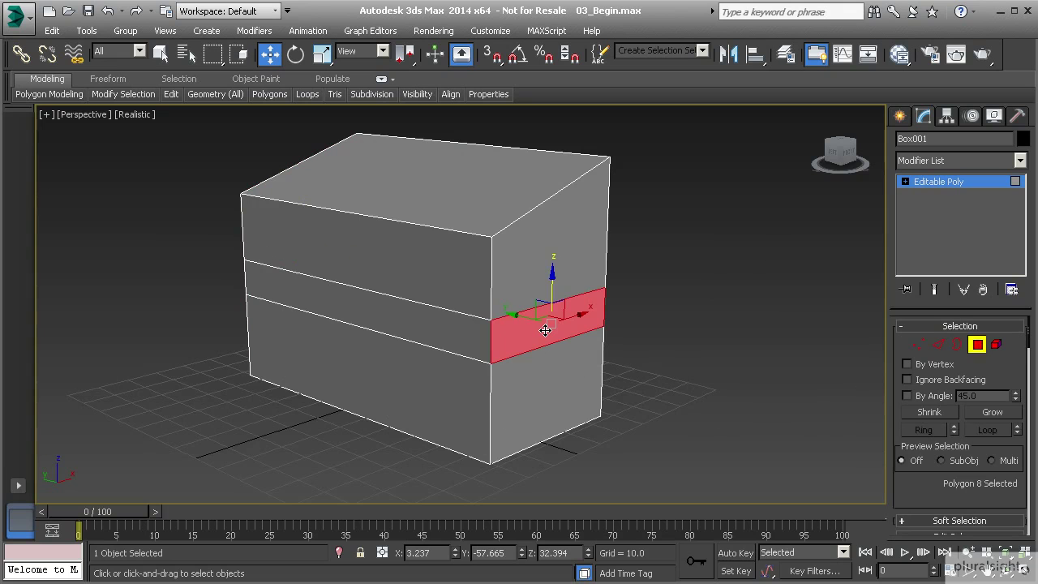
alt+middle_drag(540, 338, 523, 310)
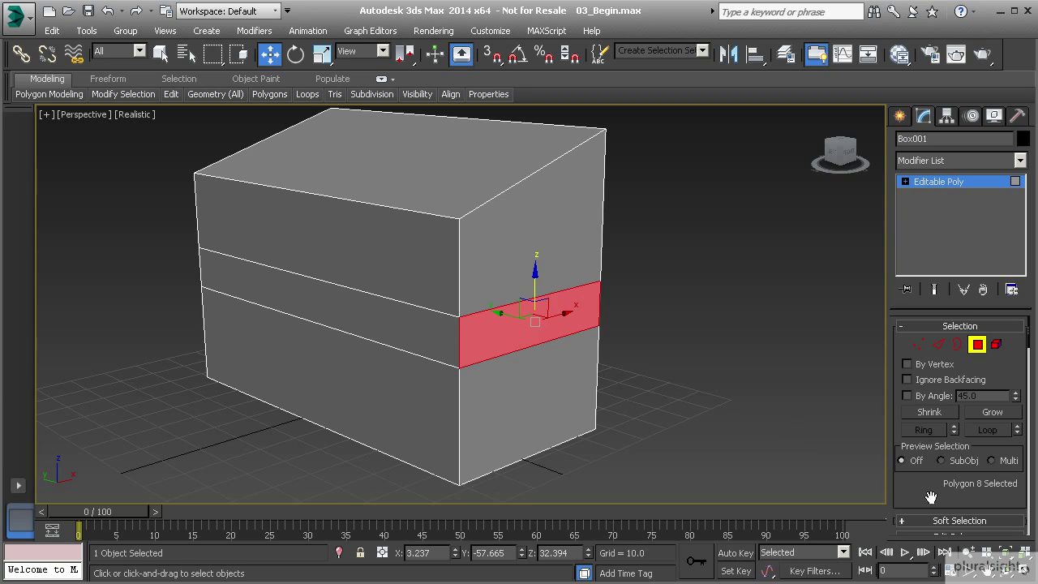
drag(896, 478, 897, 328)
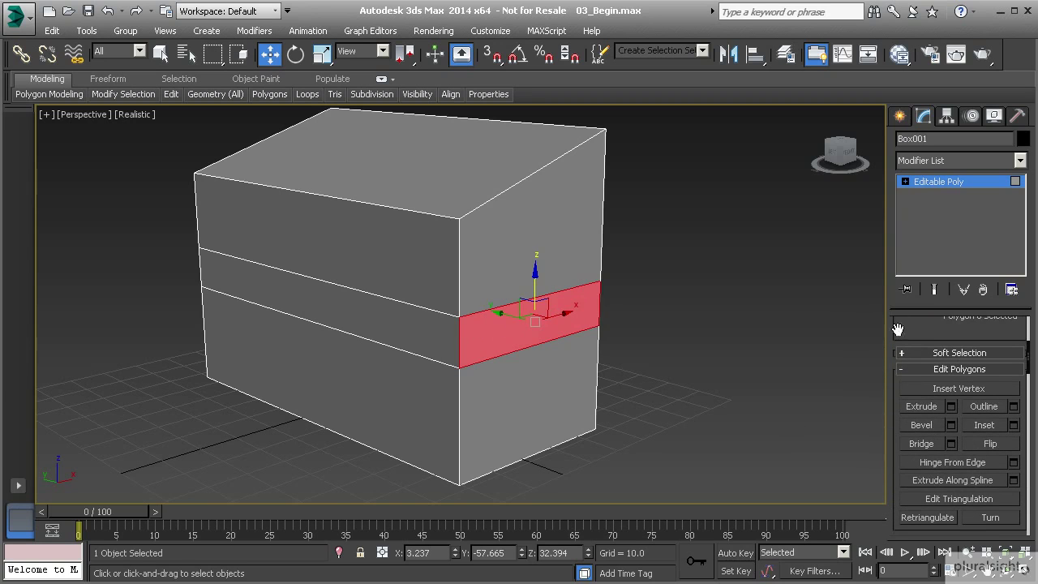
click(923, 406)
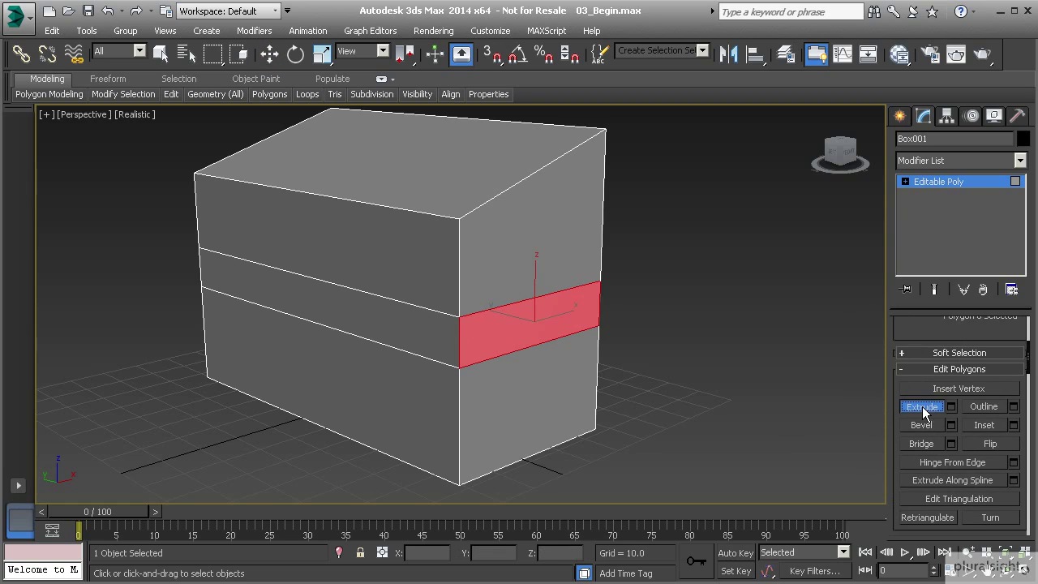
drag(533, 327, 532, 289)
key(alt)
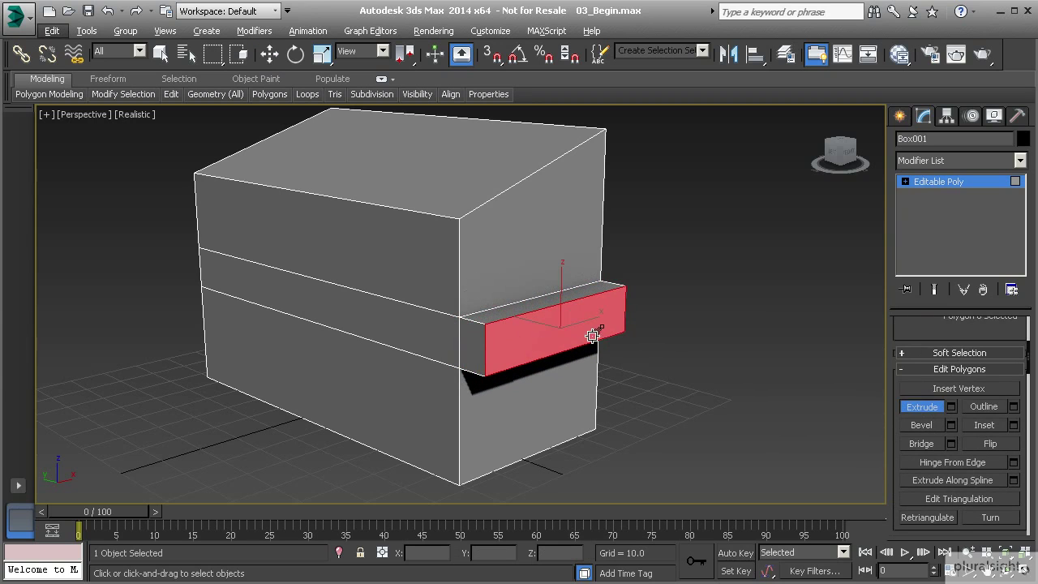
key(alt)
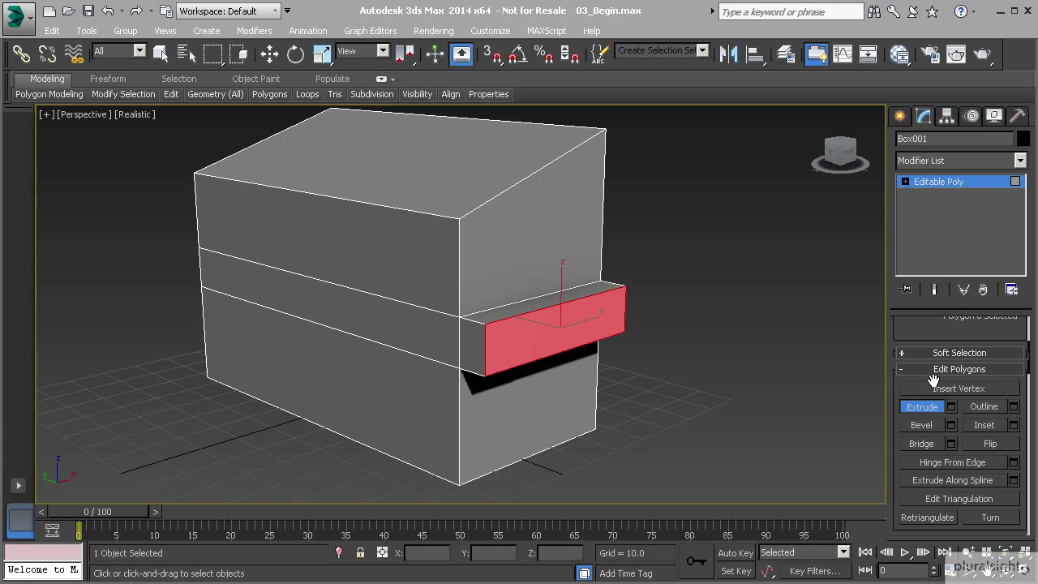
key(w)
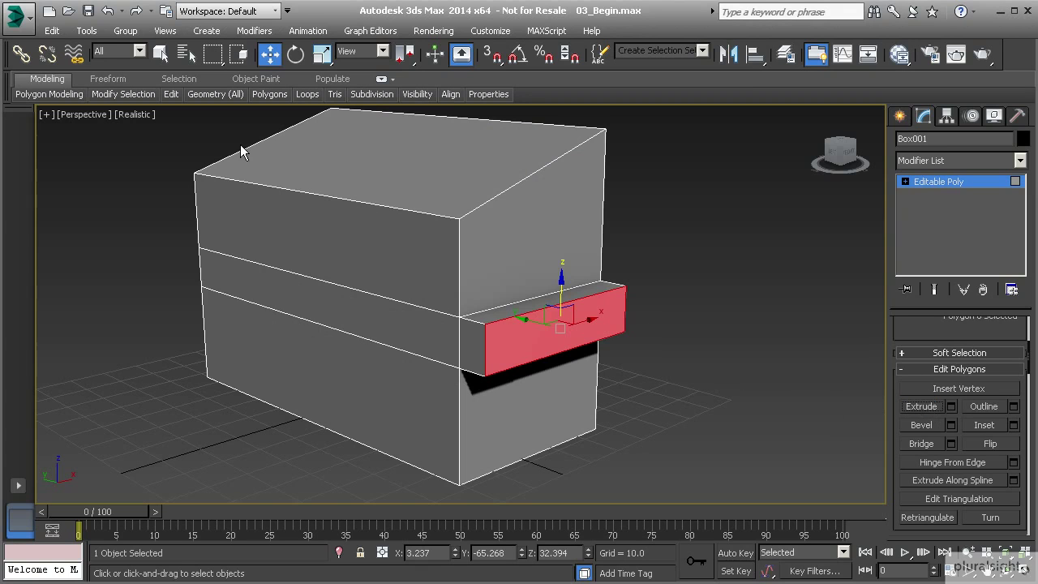
click(108, 12)
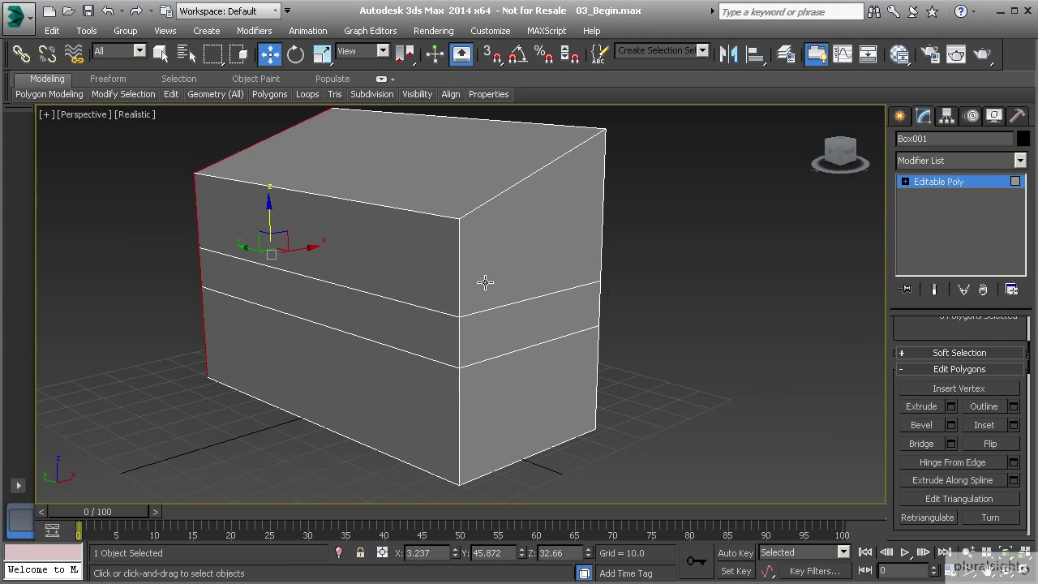
click(644, 269)
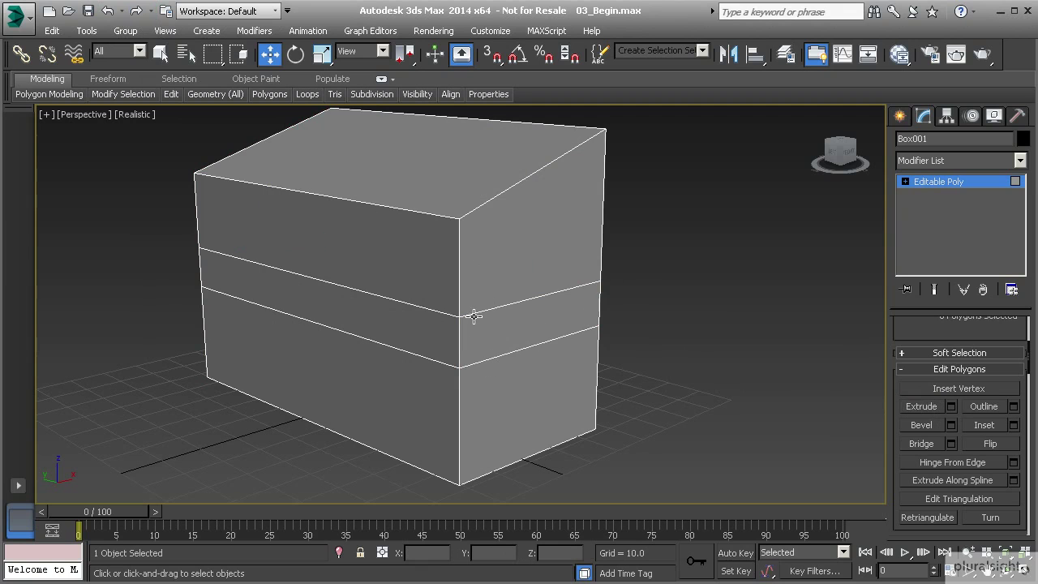
Add a slice plane across the box and rotate it nearly flat with Angle Snap on
alt+middle_drag(581, 364, 556, 372)
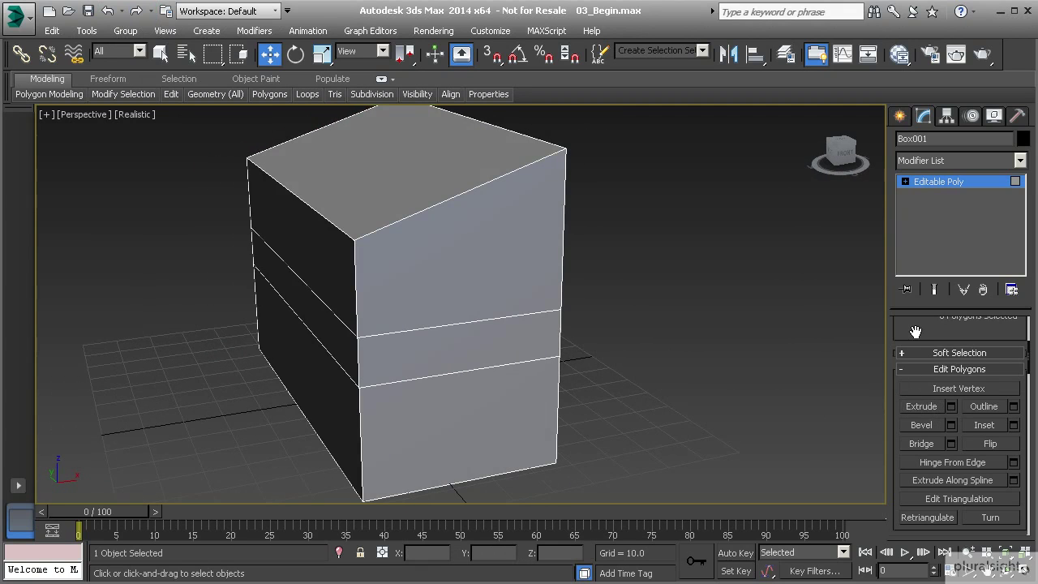
scroll(917, 331, down, 3)
scroll(936, 417, down, 3)
scroll(937, 423, down, 4)
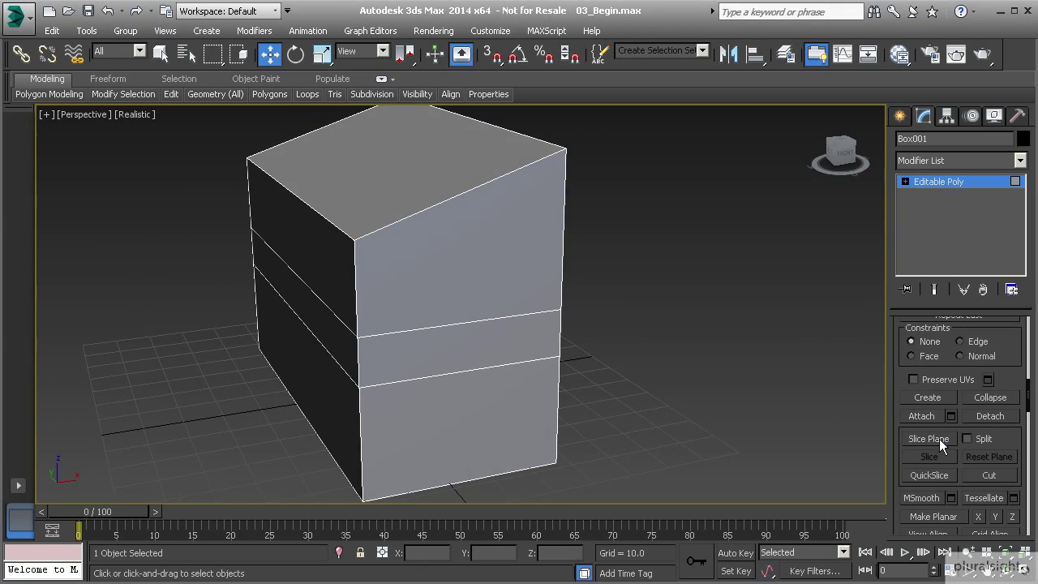
click(940, 438)
middle_drag(475, 341, 476, 330)
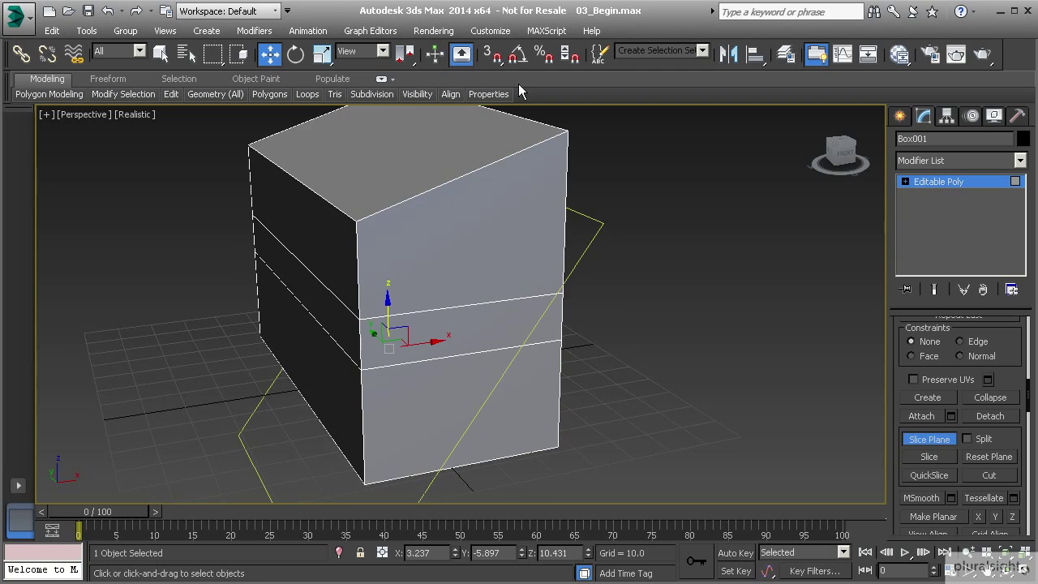
click(518, 54)
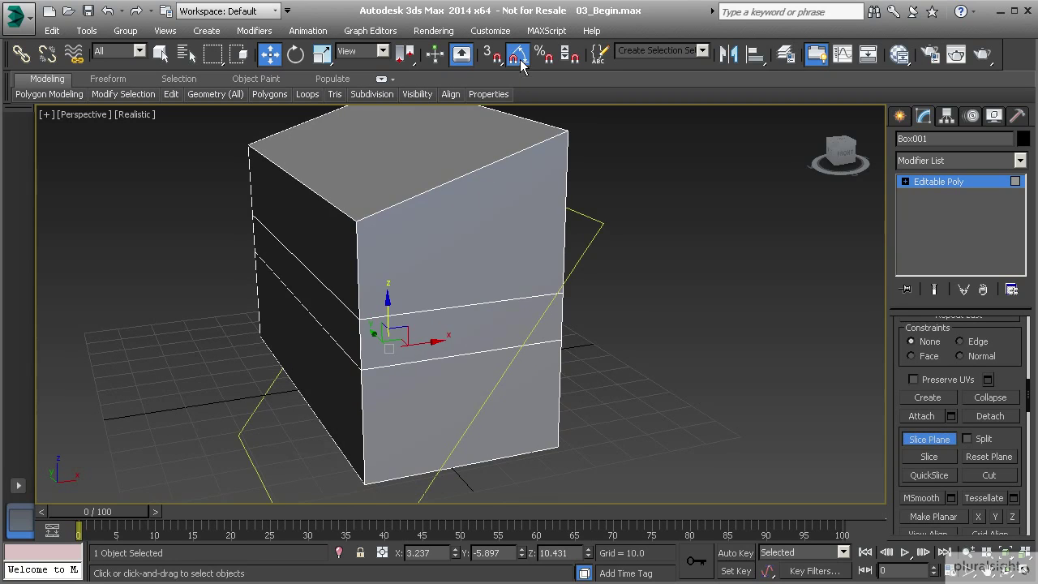
click(296, 53)
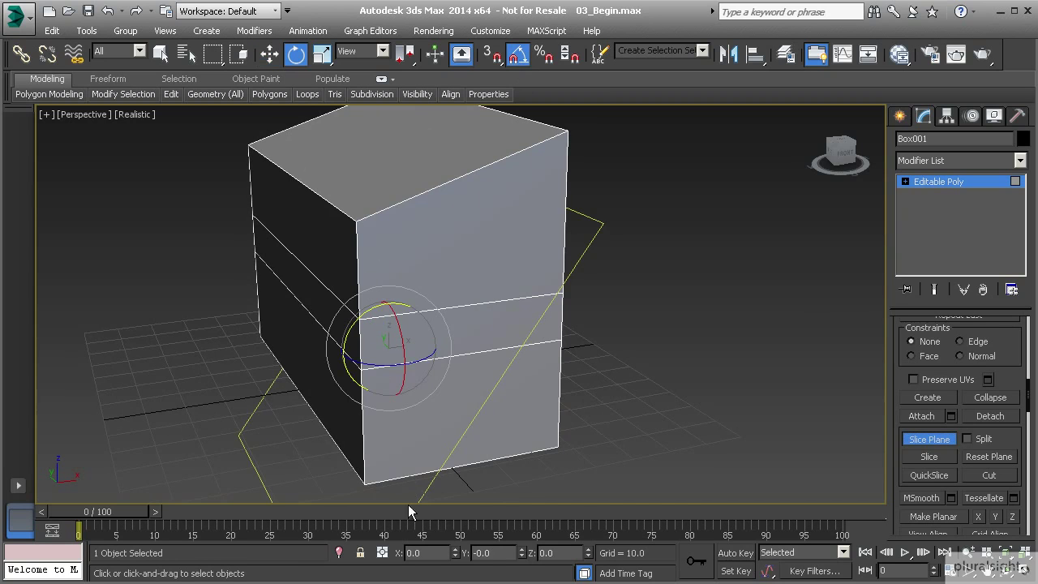
drag(352, 322, 399, 309)
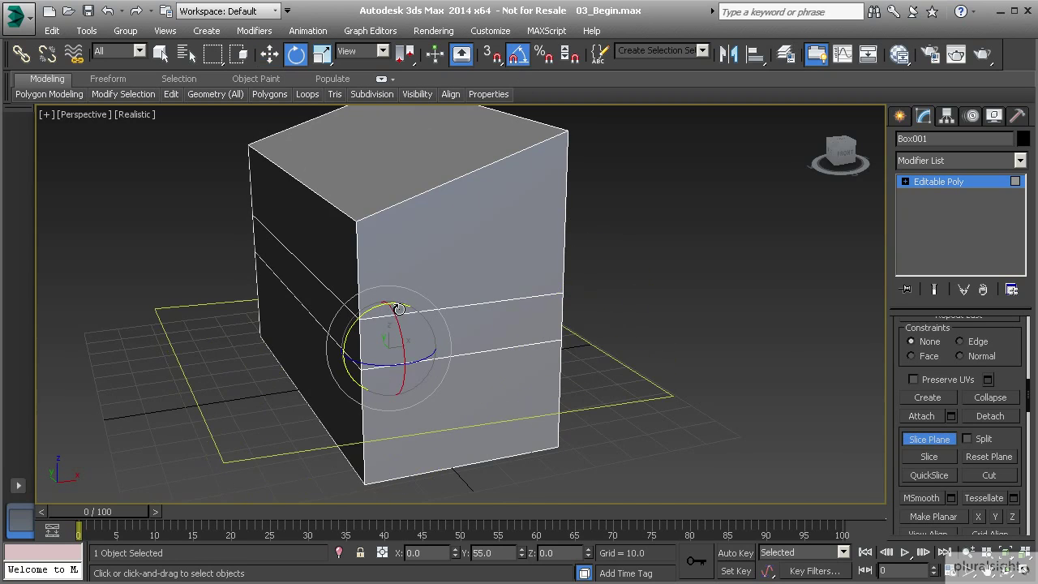
In Front view, use Local coordinates and set the plane's Y rotation to 0 to level it
key(f)
scroll(417, 382, down, 3)
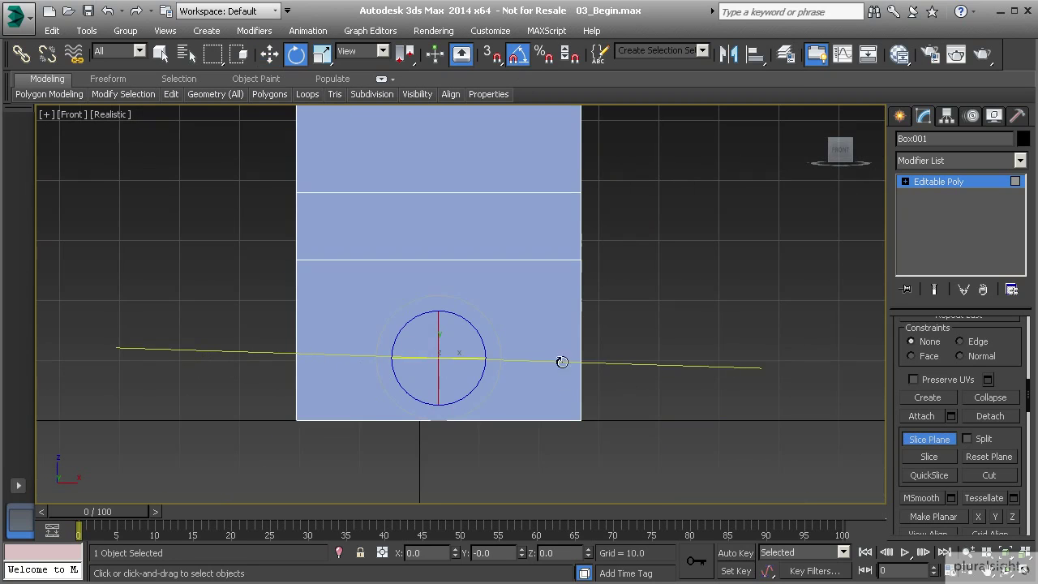
click(385, 53)
click(351, 108)
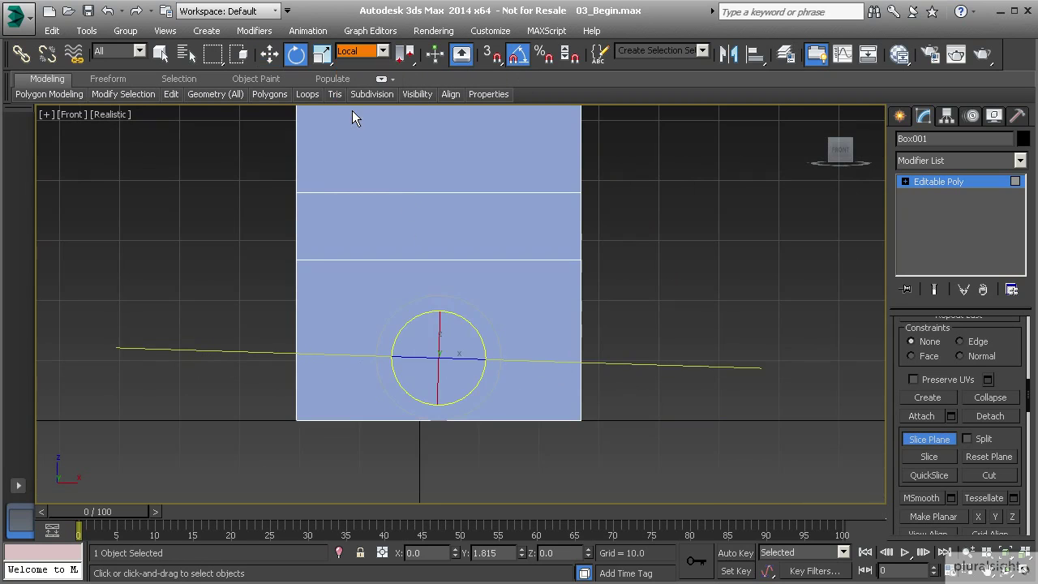
double_click(491, 554)
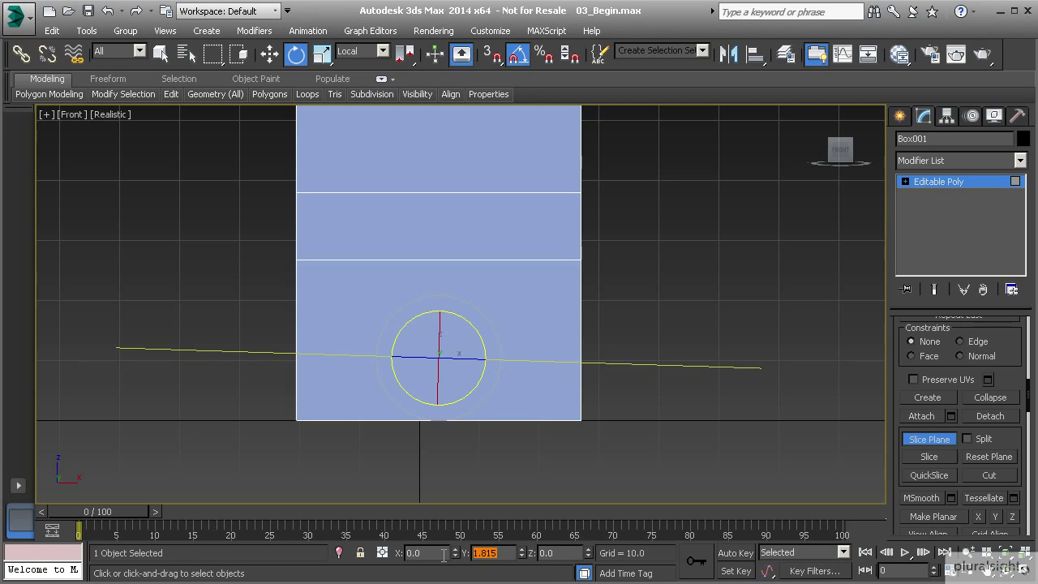
text(0)
key(Return)
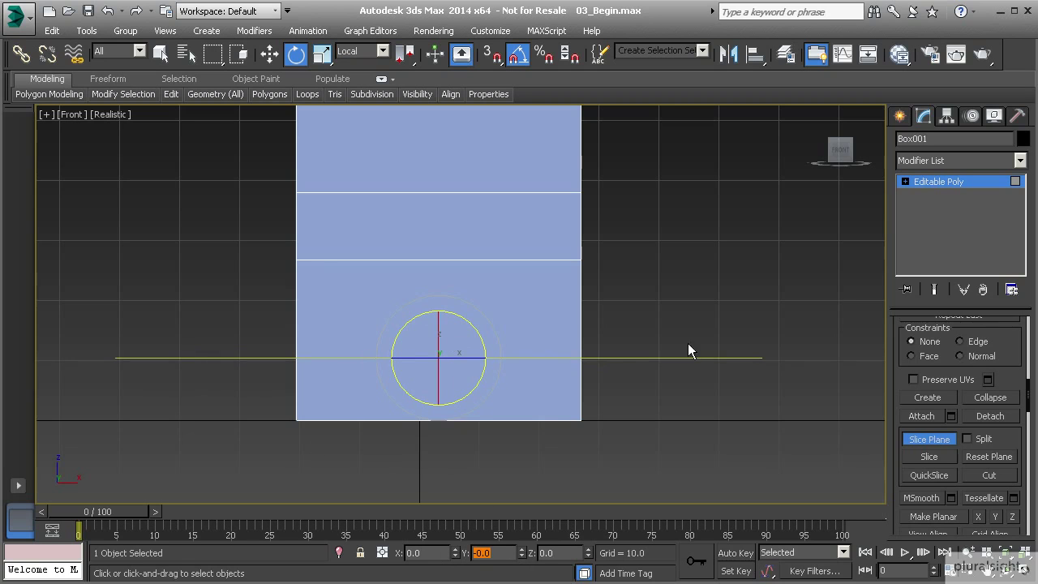
click(269, 54)
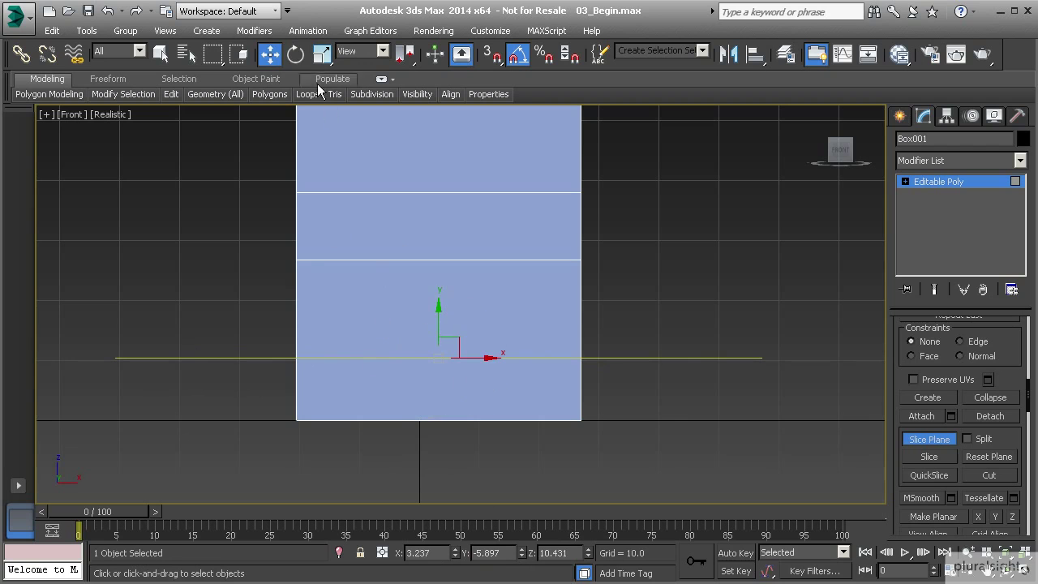
Rotate the slice plane 90° upright and slide it toward the box's left side
click(295, 54)
drag(479, 333, 411, 290)
middle_drag(411, 289, 376, 337)
key(w)
scroll(349, 284, down, 2)
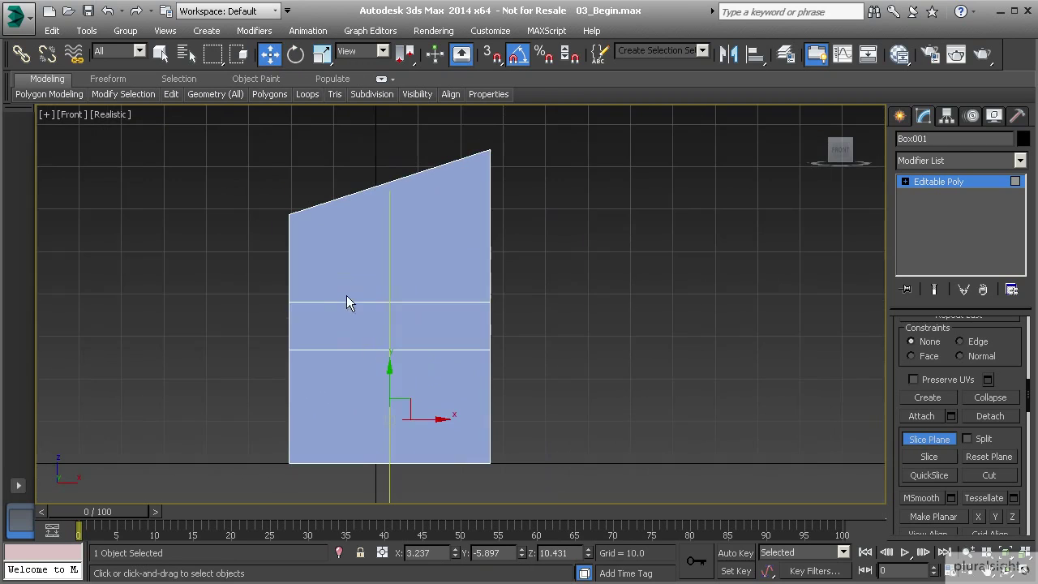
middle_drag(344, 300, 340, 259)
drag(423, 378, 351, 379)
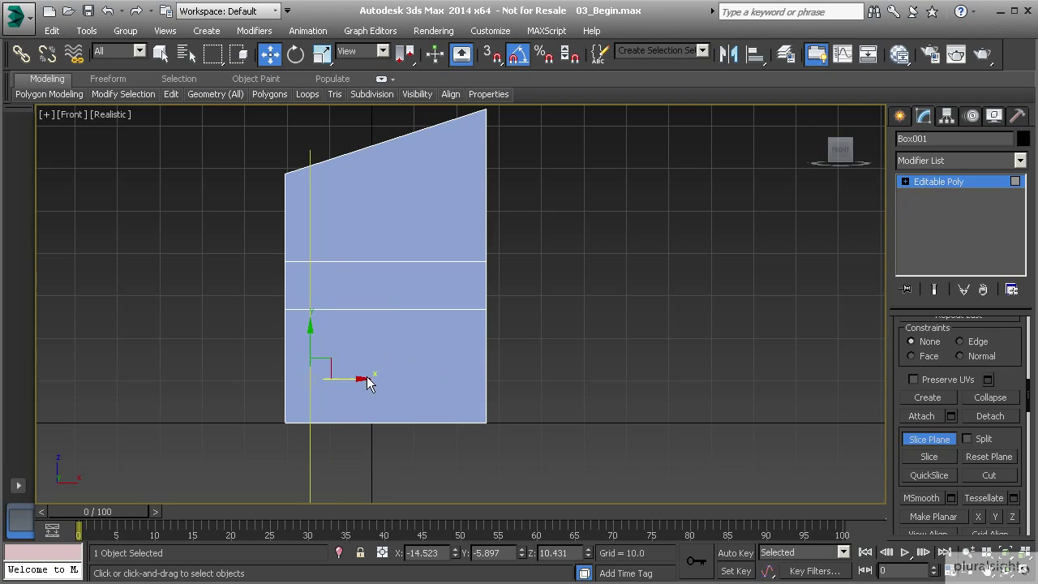
scroll(902, 409, up, 10)
scroll(905, 410, up, 5)
At Vertex level, re-enable the slice plane and slice the box near its left wall
click(918, 343)
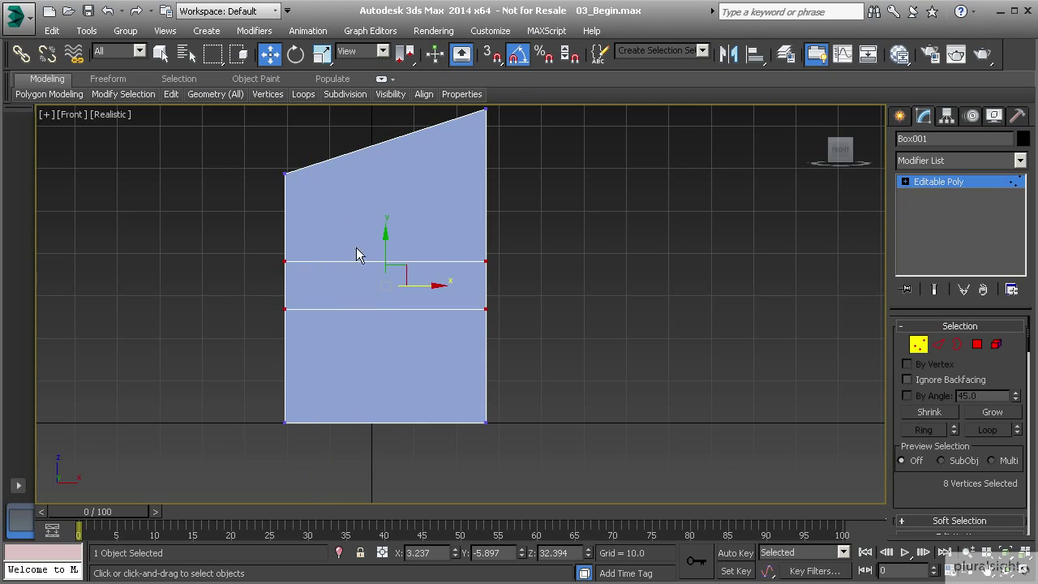
scroll(936, 491, down, 10)
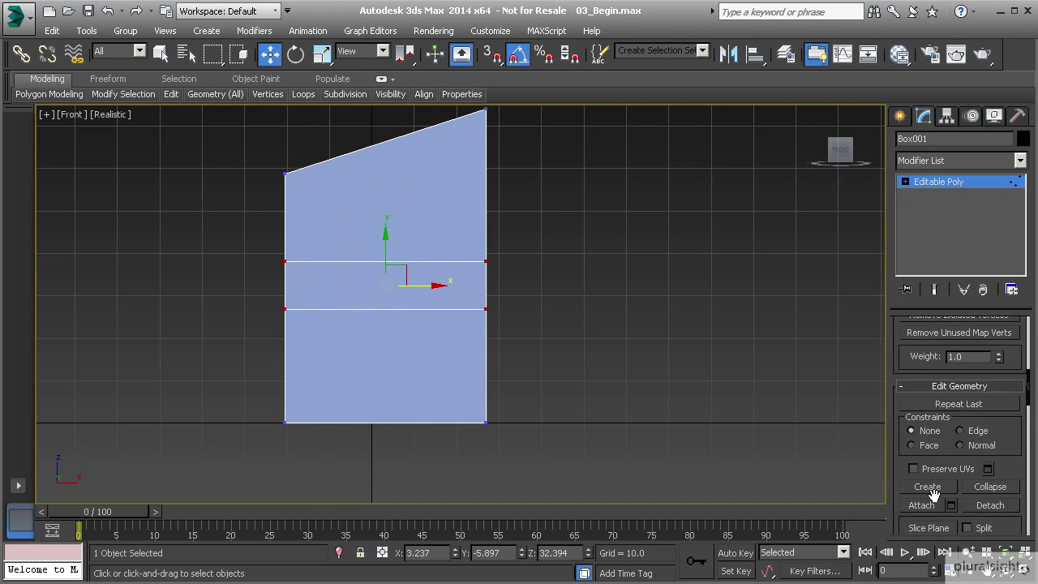
click(929, 431)
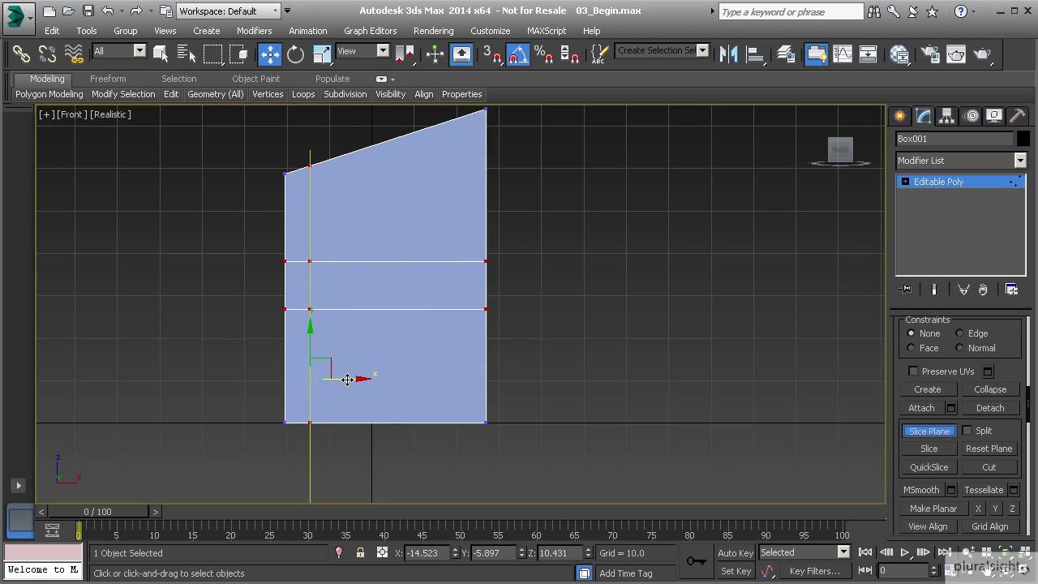
drag(346, 380, 342, 380)
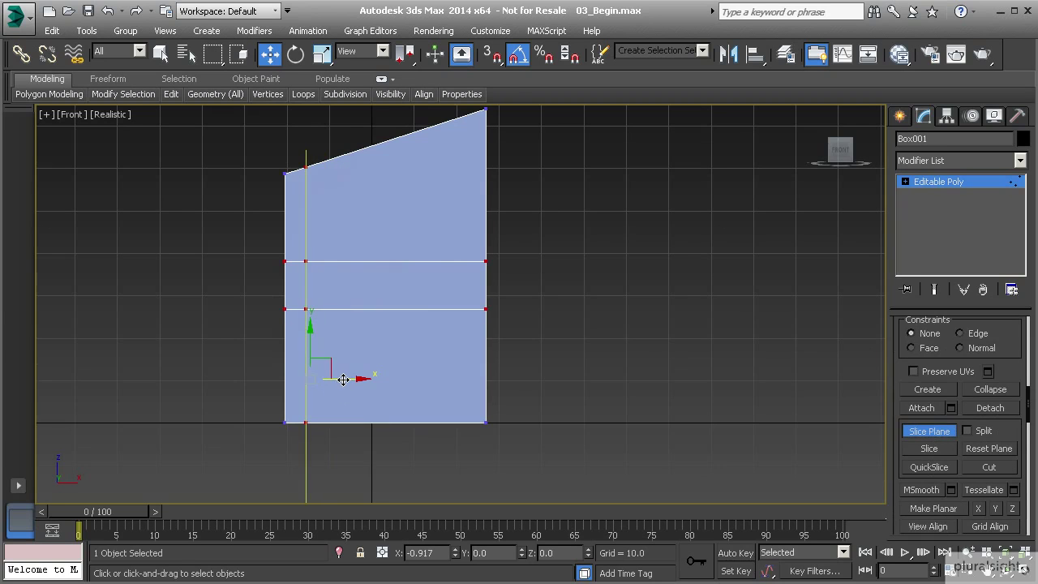
click(928, 451)
drag(343, 377, 454, 384)
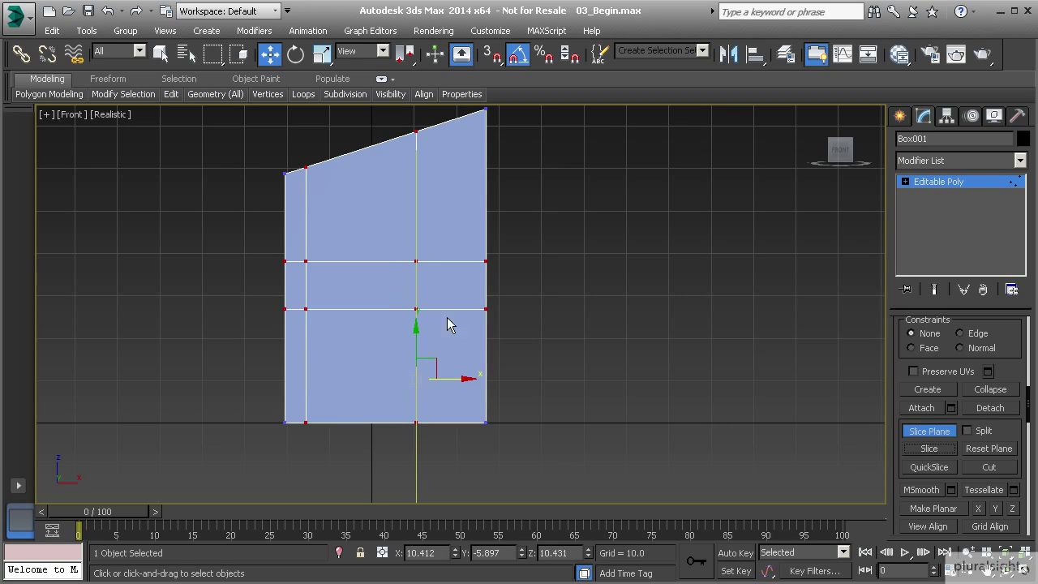
Turn off the slice plane and return to the Perspective view
key(p)
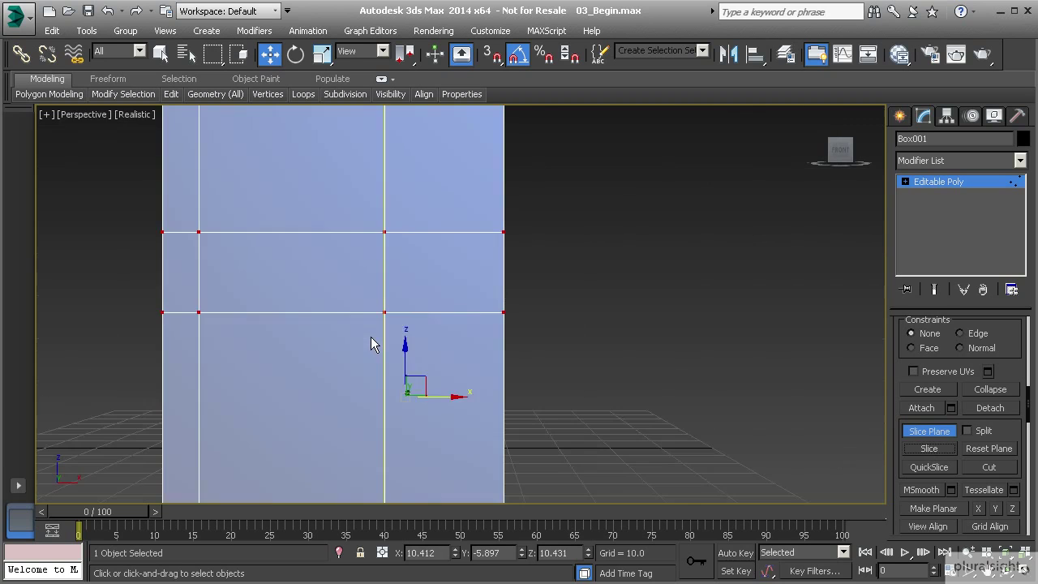
alt+middle_drag(303, 303, 358, 328)
scroll(359, 328, down, 3)
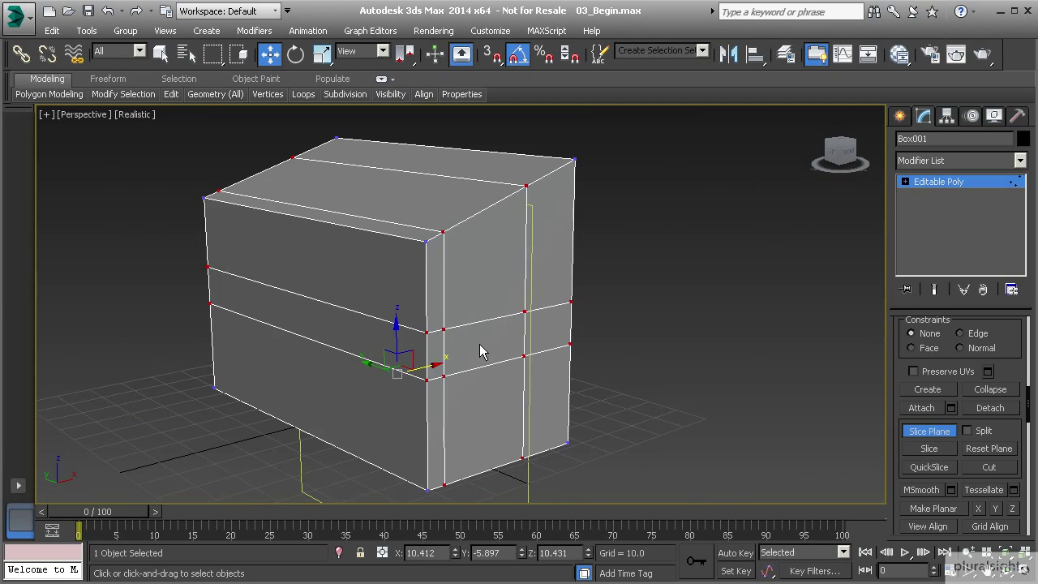
click(944, 433)
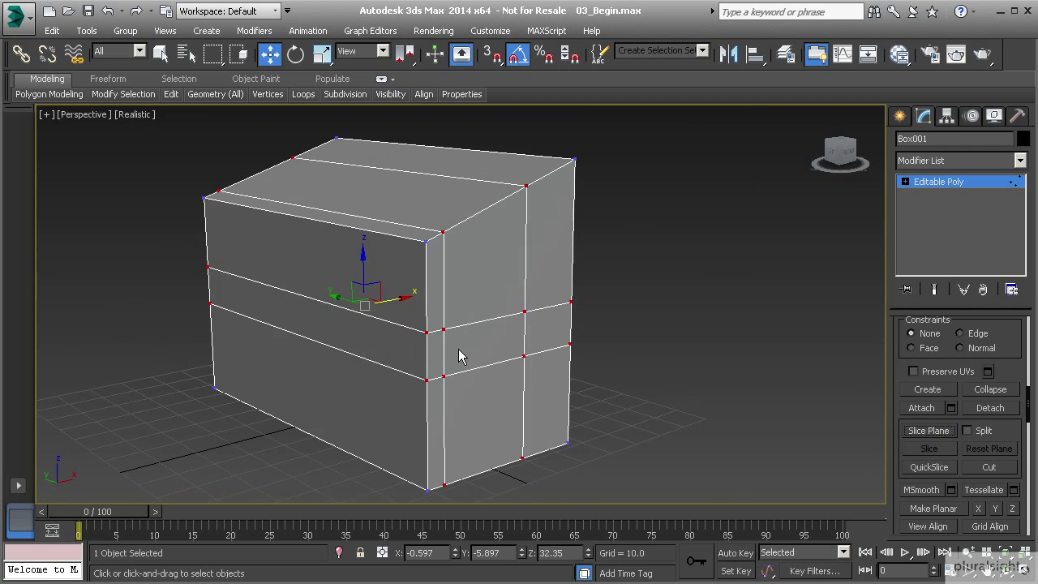
alt+middle_drag(404, 352, 492, 334)
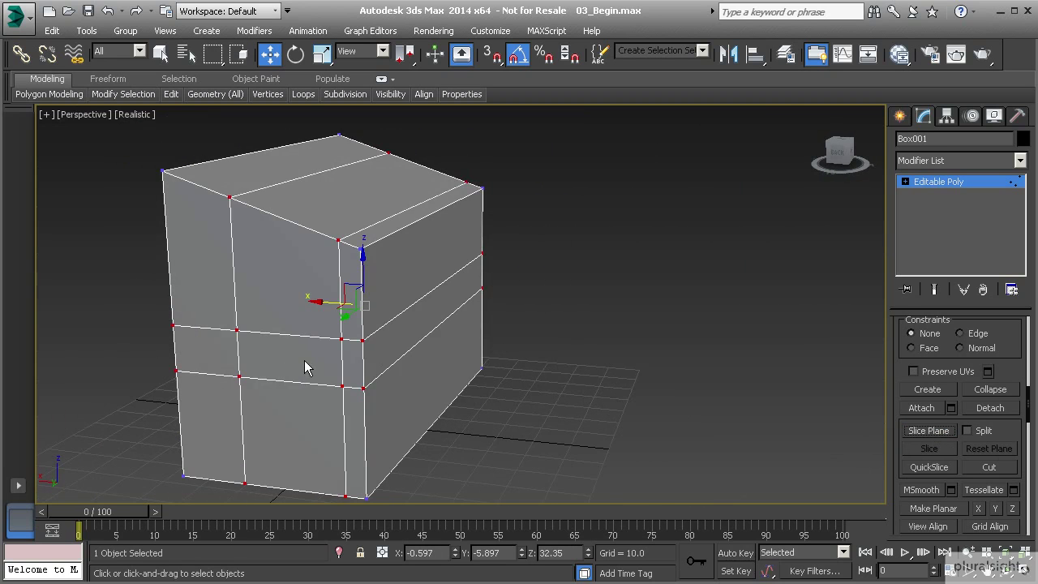
alt+middle_drag(452, 364, 825, 260)
At Polygon level, select the two middle-band faces on the box's end wall
click(905, 182)
click(913, 200)
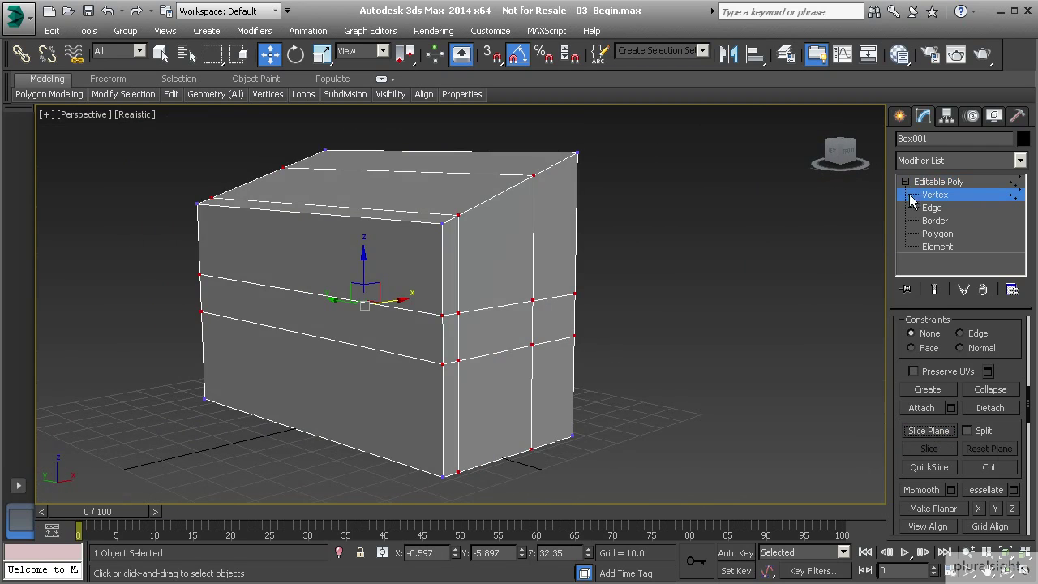
click(936, 234)
click(495, 331)
scroll(340, 319, up, 3)
middle_drag(341, 319, 486, 331)
ctrl+click(331, 382)
scroll(590, 393, down, 3)
scroll(943, 481, down, 5)
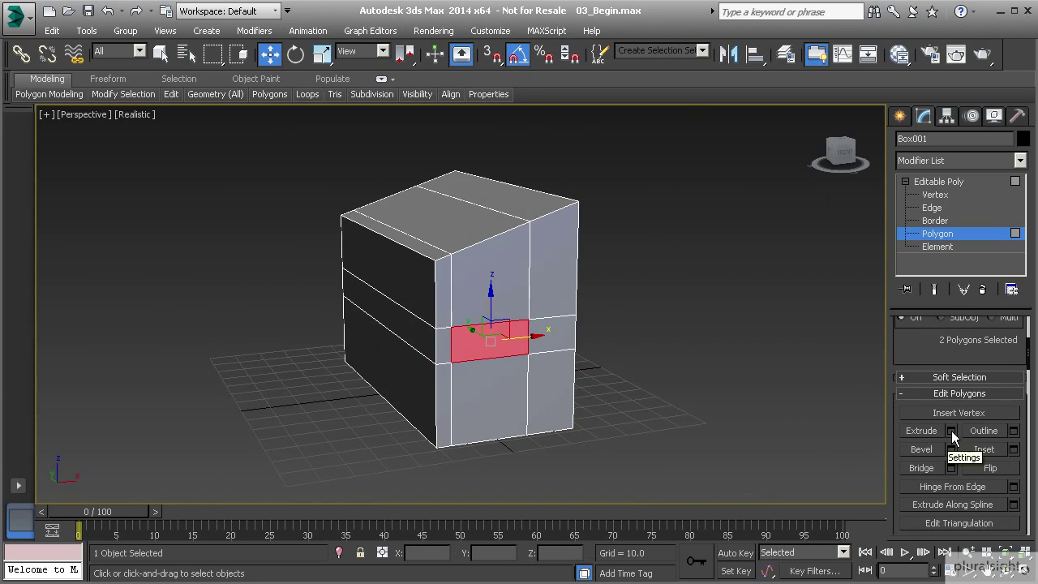
Extrude the two selected faces outward with a height of 6.0, then deselect them
click(951, 431)
mouse_move(409, 373)
alt+middle_down()
mouse_move(463, 365)
mouse_move(393, 396)
mouse_move(411, 380)
alt+middle_up()
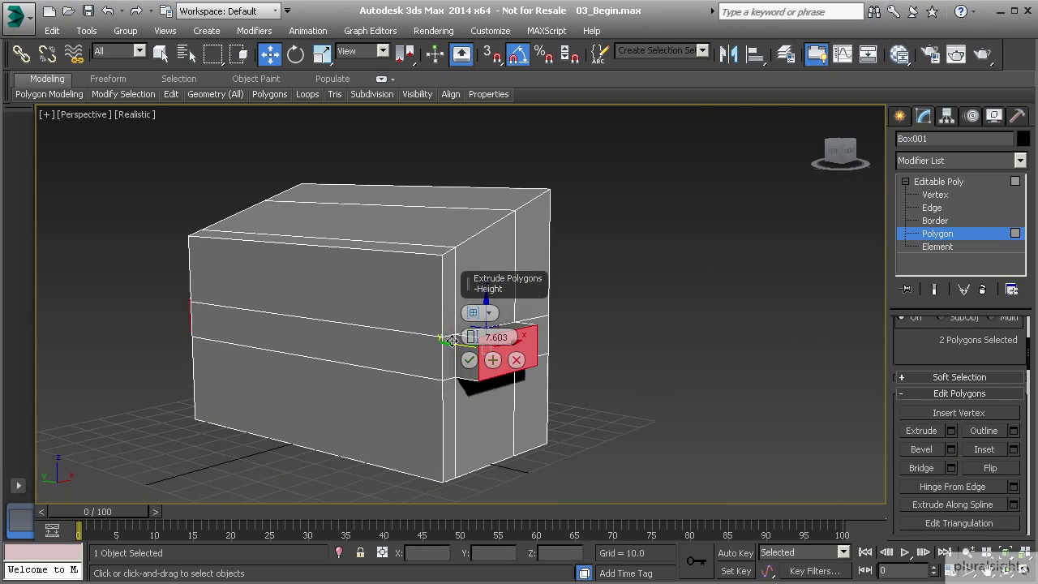
scroll(364, 373, up, 6)
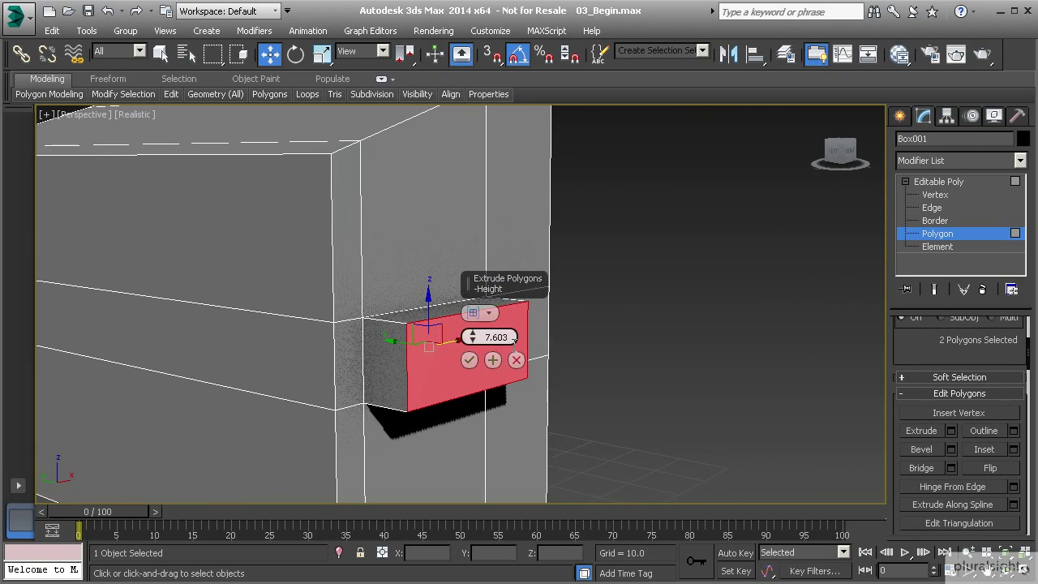
text(5.0)
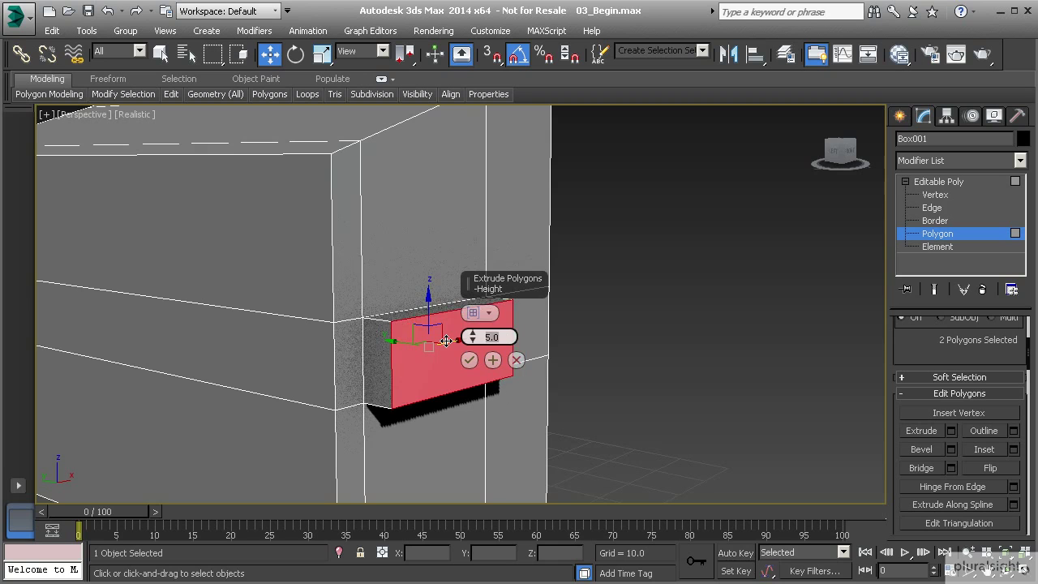
middle_drag(445, 350, 249, 349)
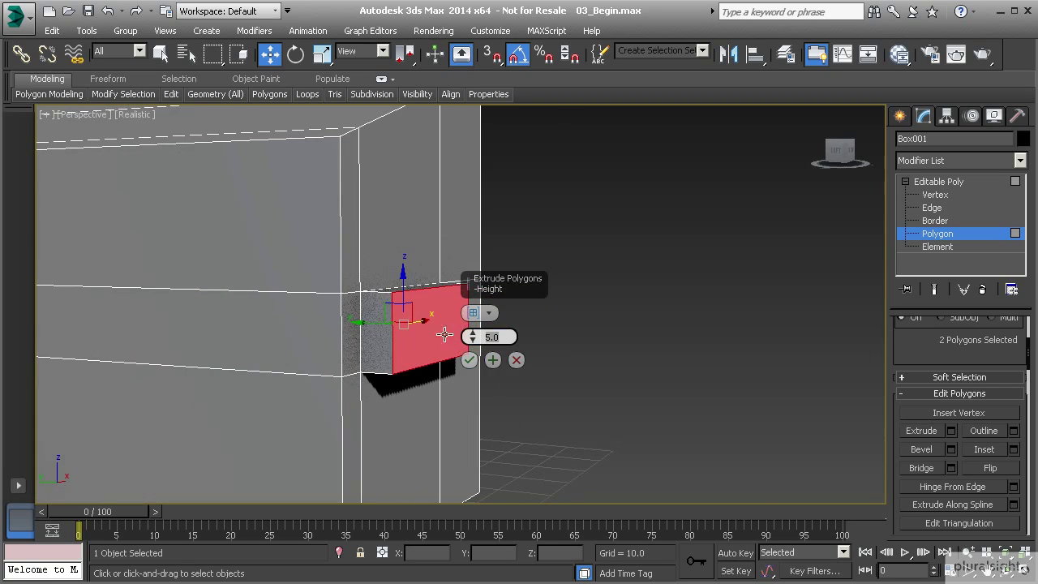
drag(475, 341, 474, 333)
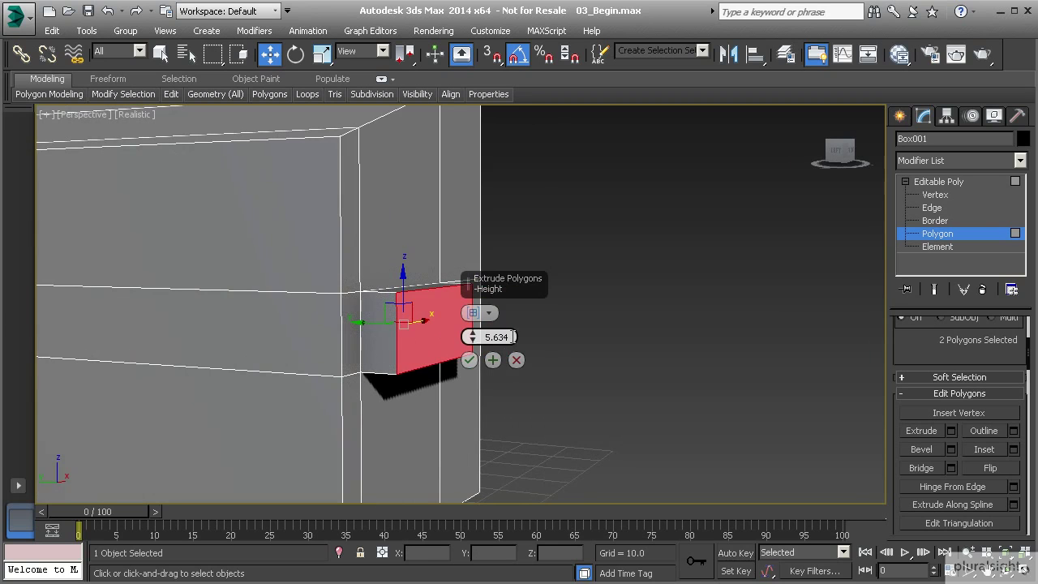
drag(516, 336, 457, 339)
text(6.0)
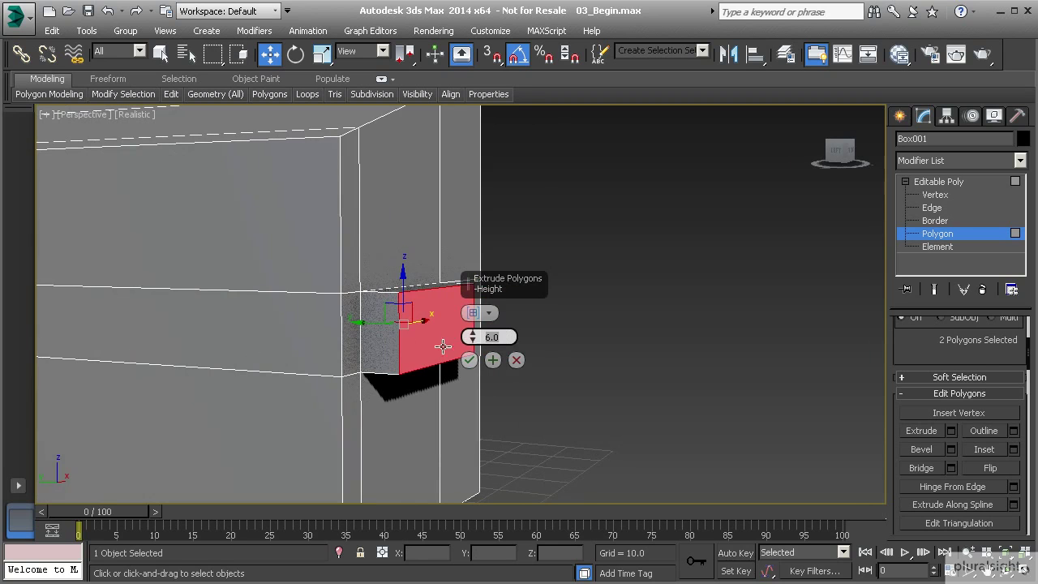
click(469, 360)
alt+middle_drag(447, 301, 387, 317)
scroll(494, 318, down, 5)
alt+middle_drag(494, 318, 646, 303)
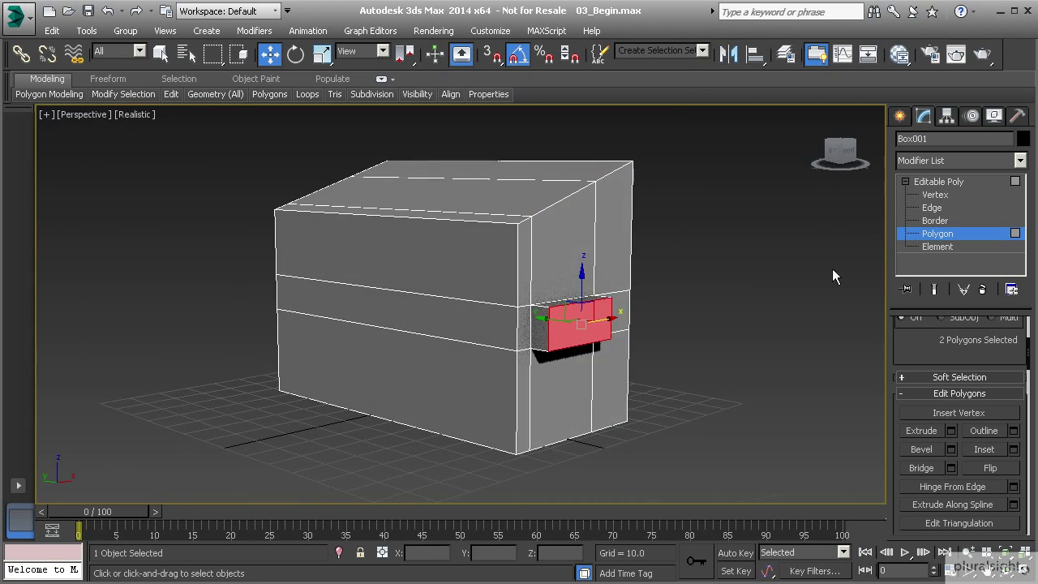
click(665, 302)
scroll(665, 302, up, 5)
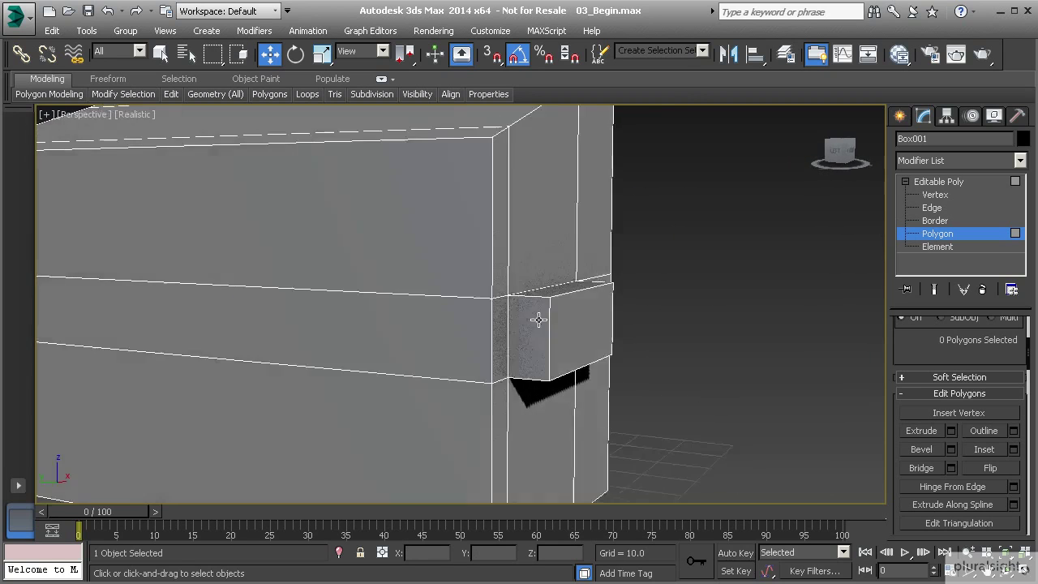
scroll(621, 309, down, 5)
alt+middle_drag(621, 308, 492, 319)
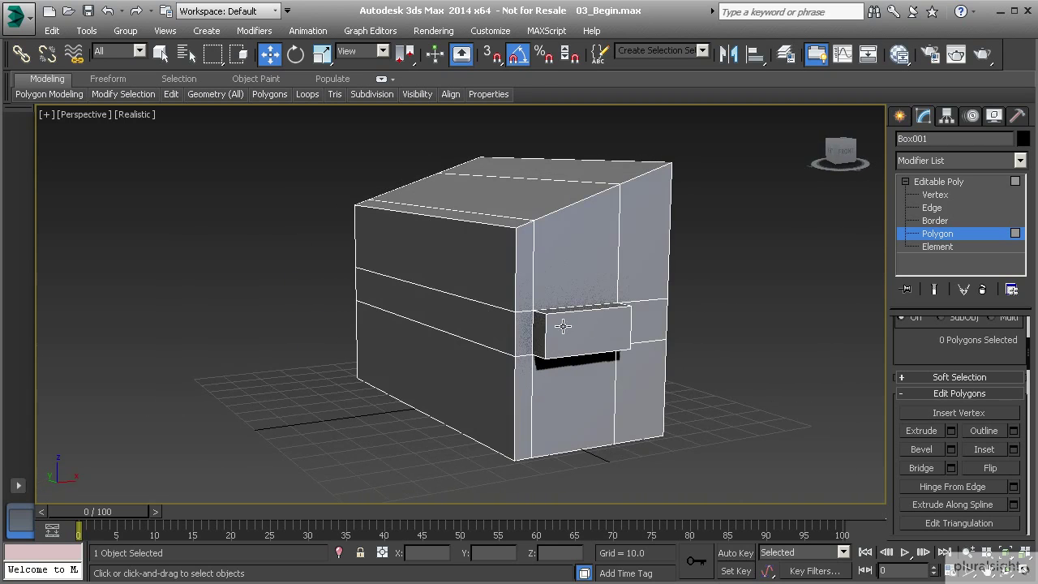
alt+middle_drag(576, 342, 543, 322)
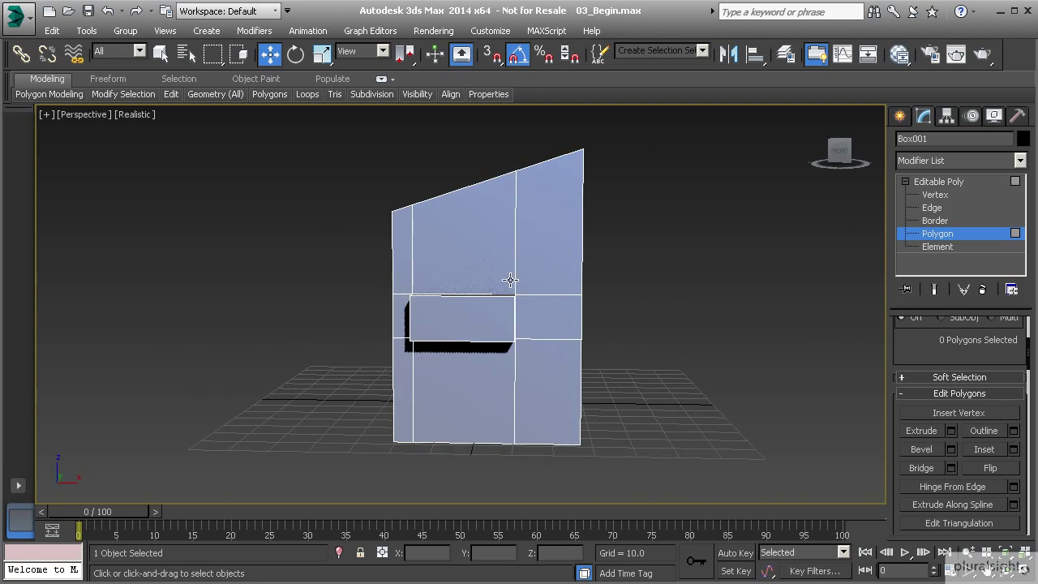
alt+middle_drag(508, 389, 598, 332)
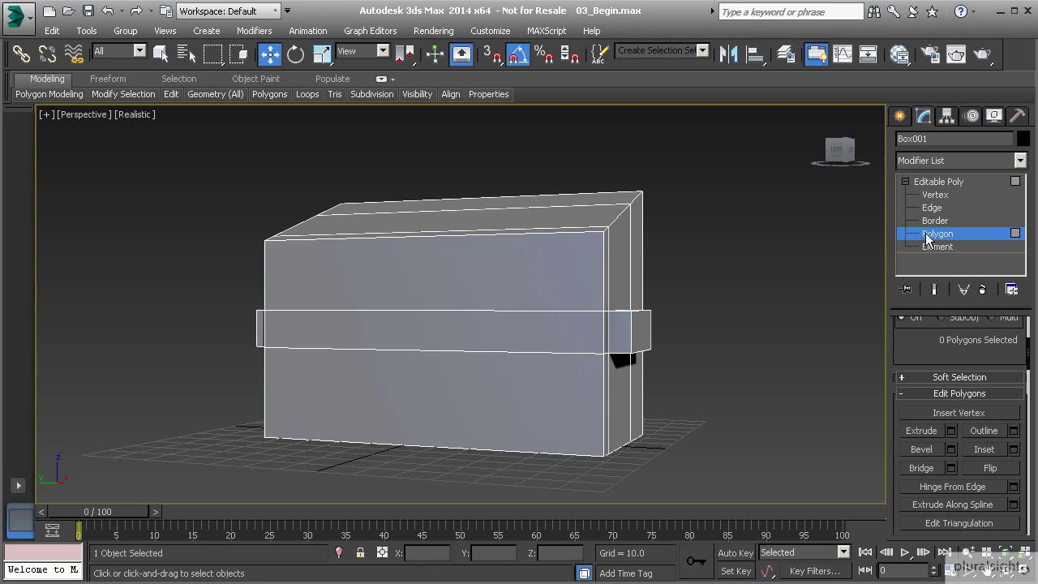
At Vertex level, select the middle row of vertices and nudge it slightly along Z
alt+middle_drag(880, 244, 354, 355)
click(936, 194)
drag(300, 334, 614, 373)
alt+middle_drag(614, 373, 441, 347)
alt+middle_drag(300, 352, 440, 297)
drag(440, 297, 439, 316)
mouse_move(396, 328)
alt+middle_down()
mouse_move(475, 332)
mouse_move(405, 346)
alt+middle_up()
scroll(473, 343, up, 5)
drag(370, 341, 370, 340)
alt+middle_drag(466, 357, 428, 354)
scroll(470, 325, down, 5)
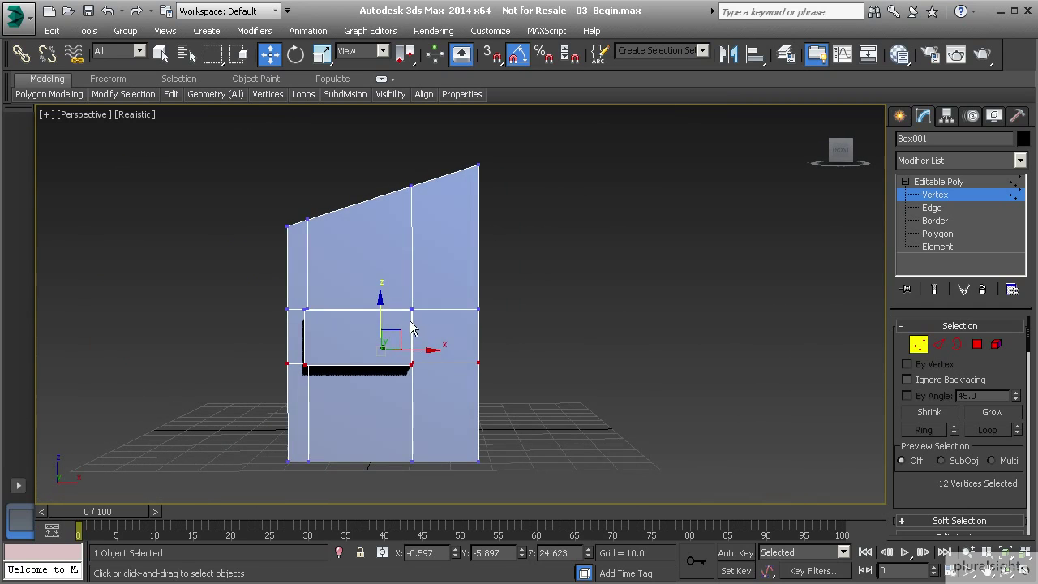
Select the inner vertical column of vertices and slide it to the right along X
drag(390, 171, 422, 482)
alt+middle_drag(421, 482, 483, 349)
drag(456, 325, 476, 327)
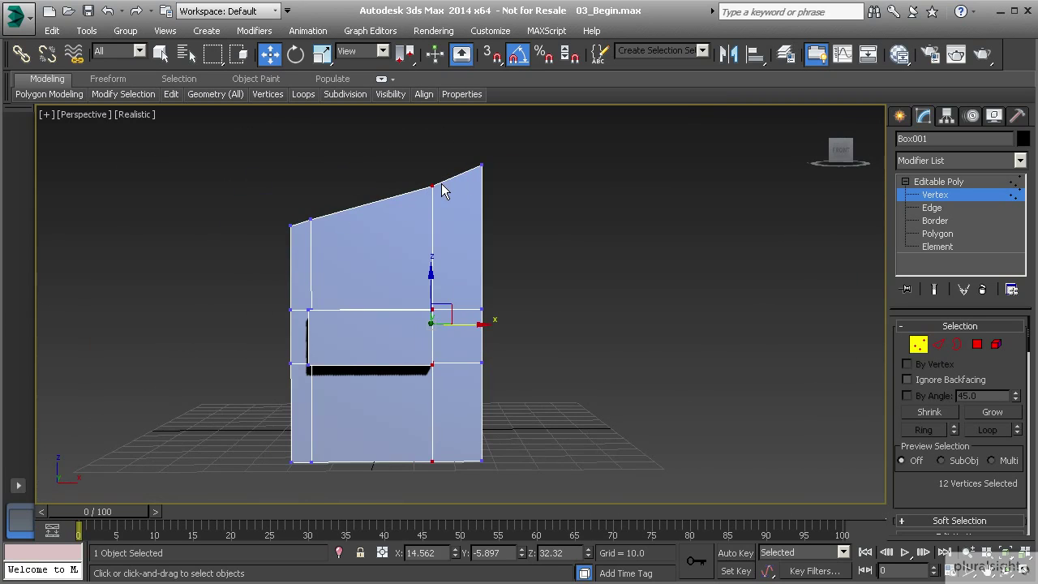
Move the inner vertex column back left along X to 10.412
alt+middle_drag(368, 254, 387, 262)
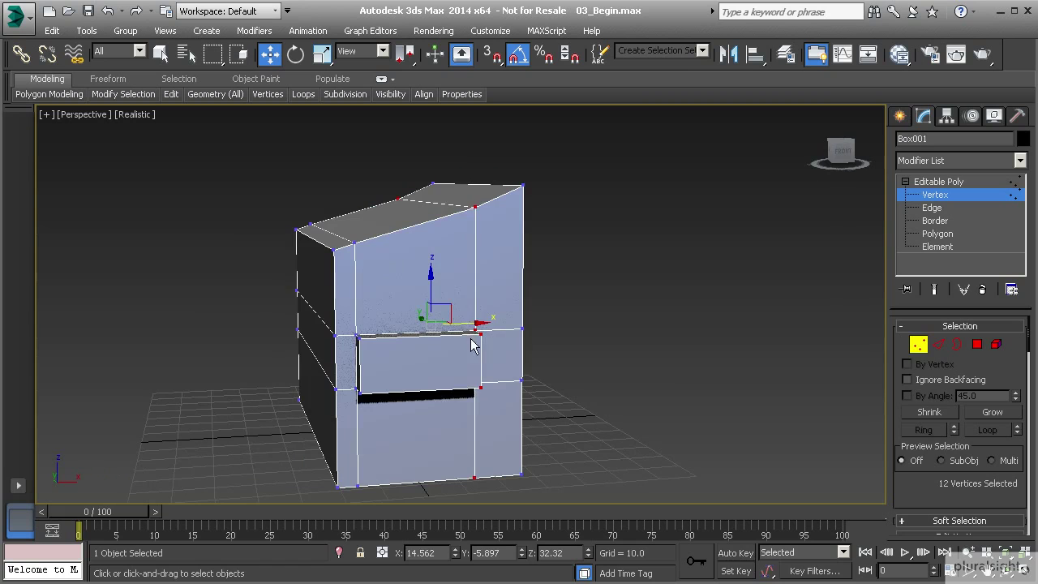
drag(475, 323, 502, 323)
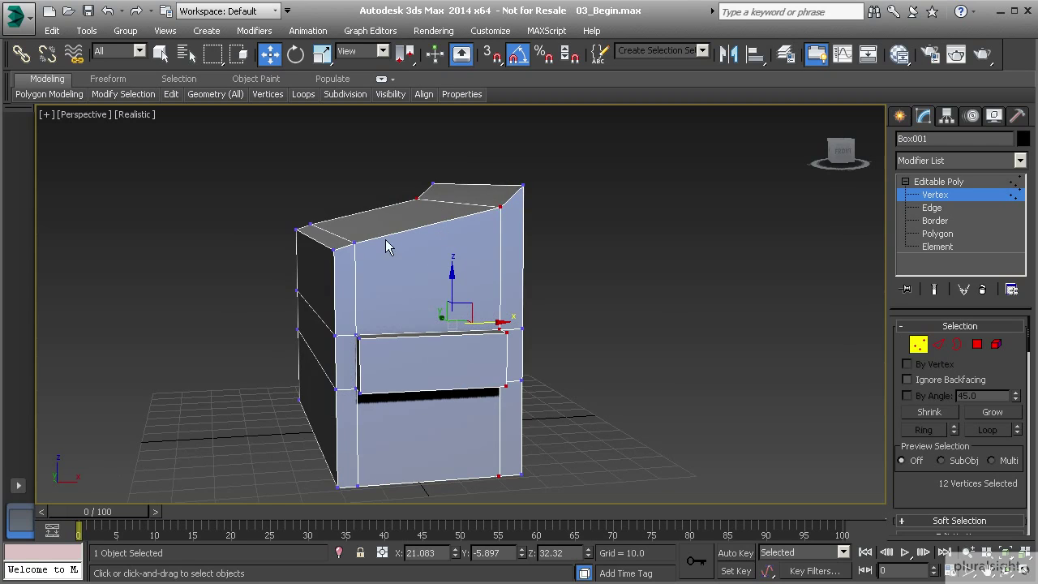
alt+middle_drag(464, 368, 434, 326)
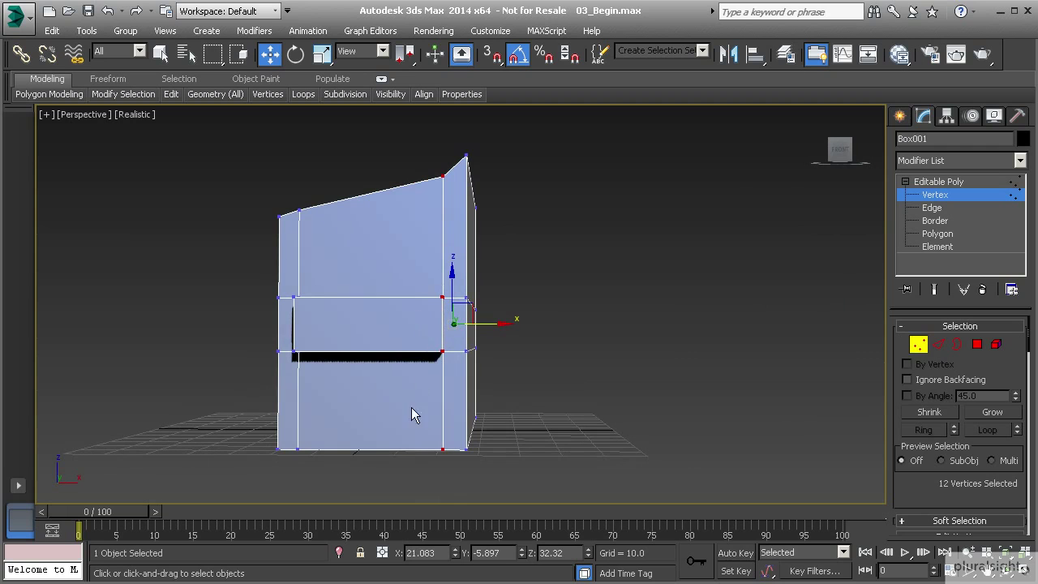
key(alt)
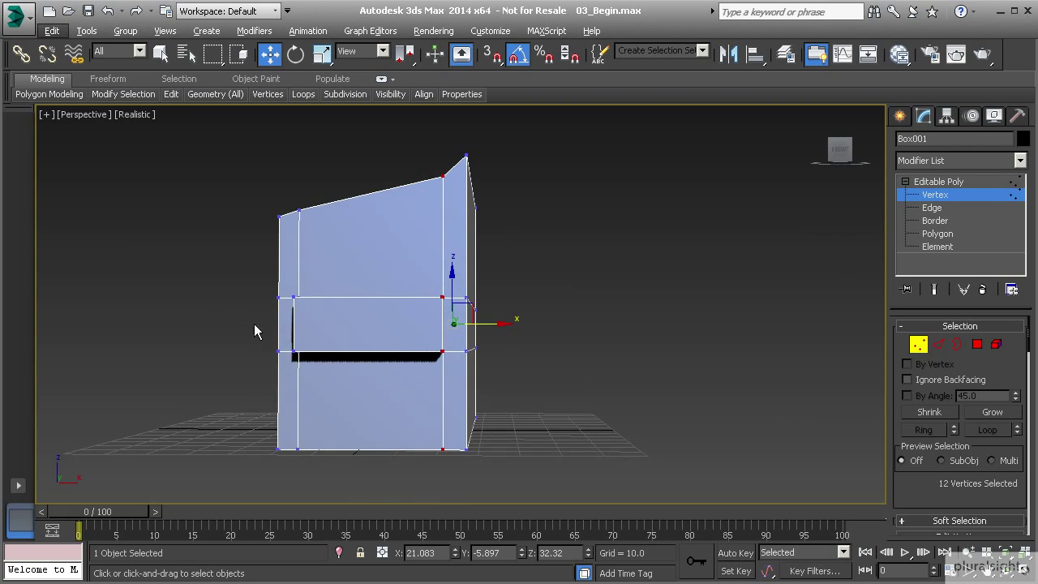
alt+middle_drag(404, 363, 428, 371)
drag(471, 323, 478, 195)
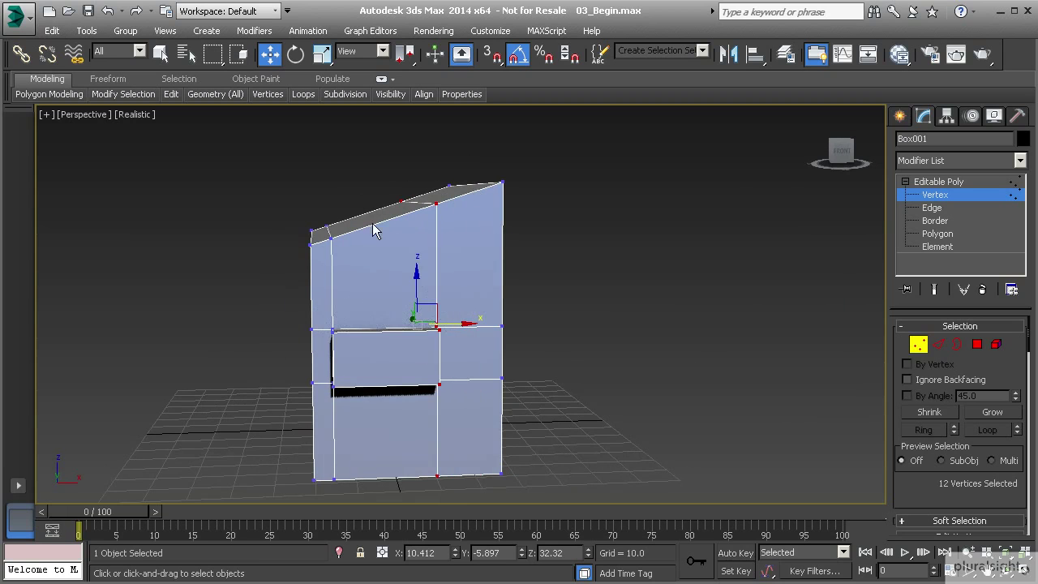
alt+middle_drag(397, 276, 254, 123)
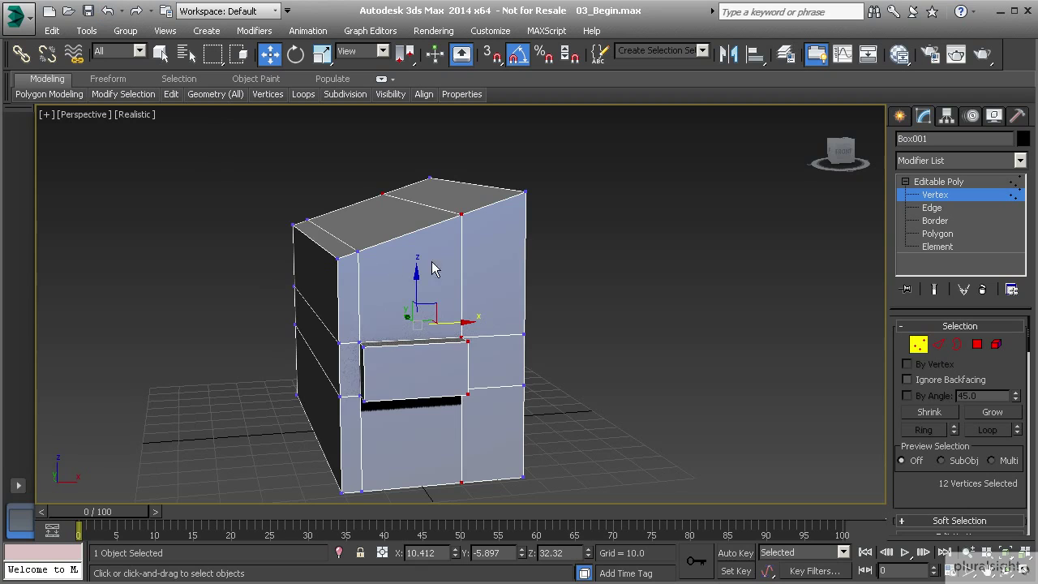
alt+middle_drag(444, 231, 419, 219)
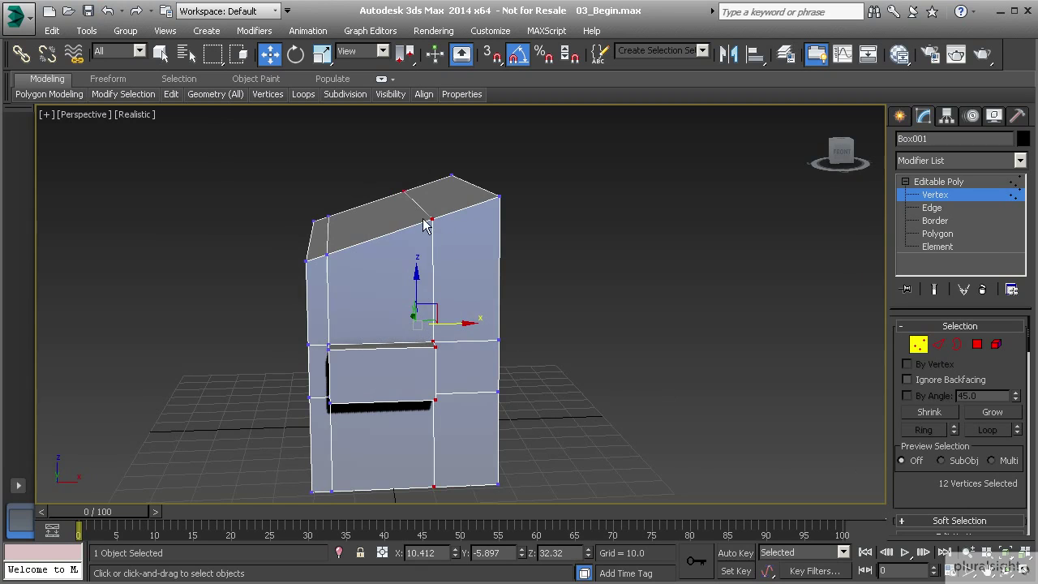
scroll(941, 475, down, 5)
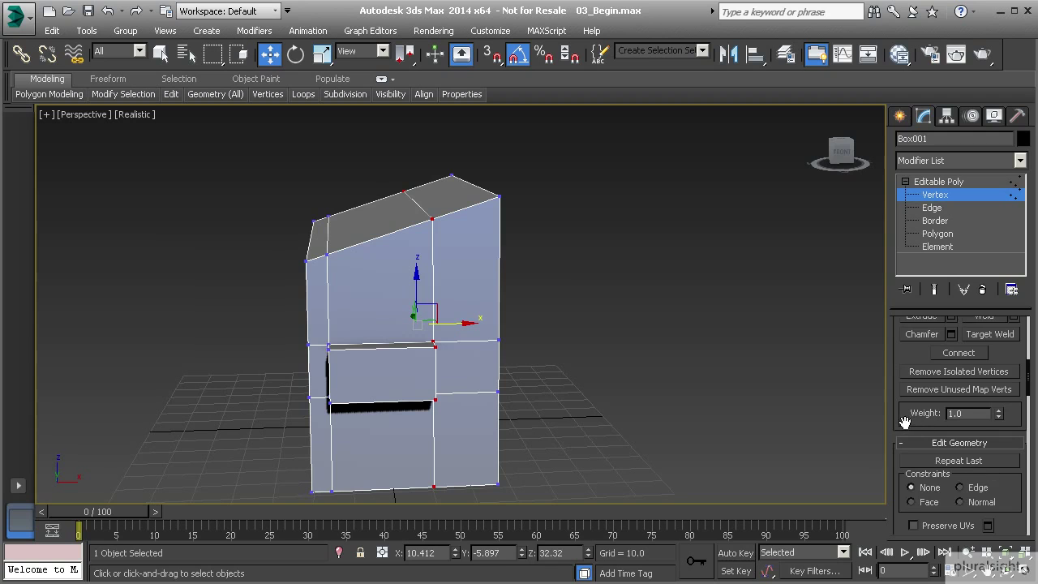
With Edge constraint on, shift the middle vertex column along X to 10.412
scroll(935, 418, down, 2)
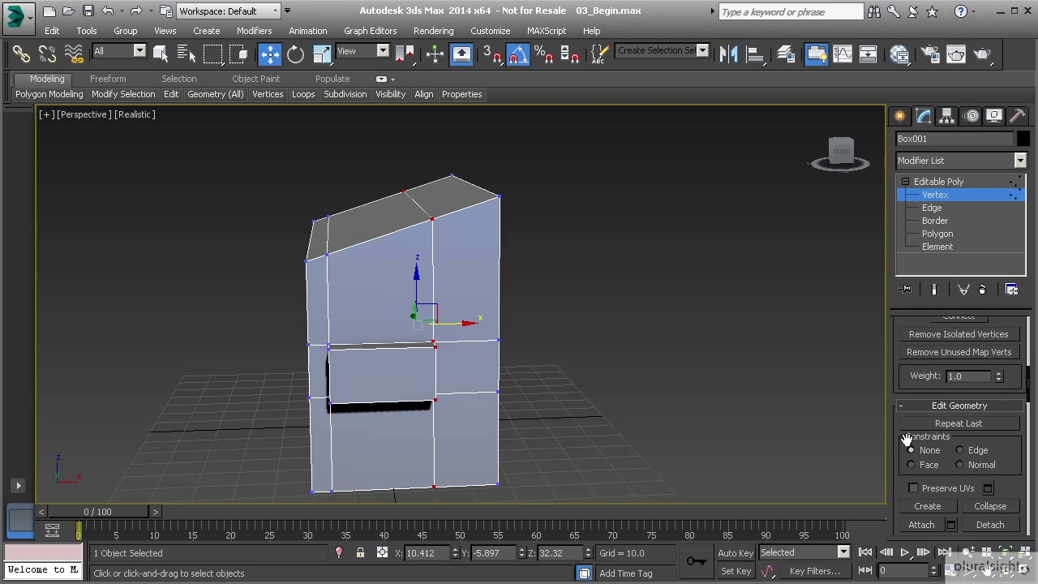
click(962, 451)
drag(459, 325, 484, 325)
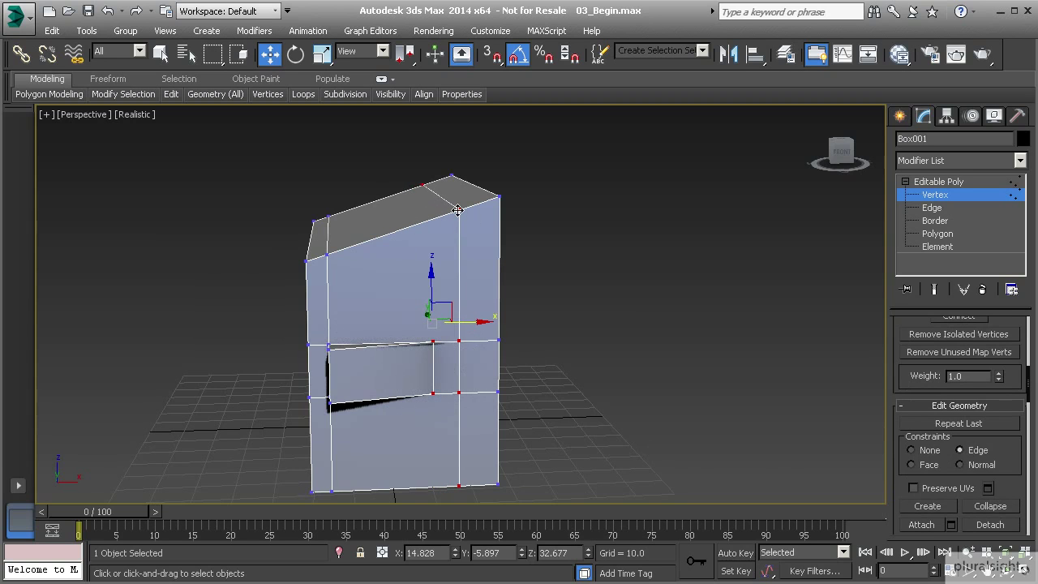
scroll(447, 337, up, 6)
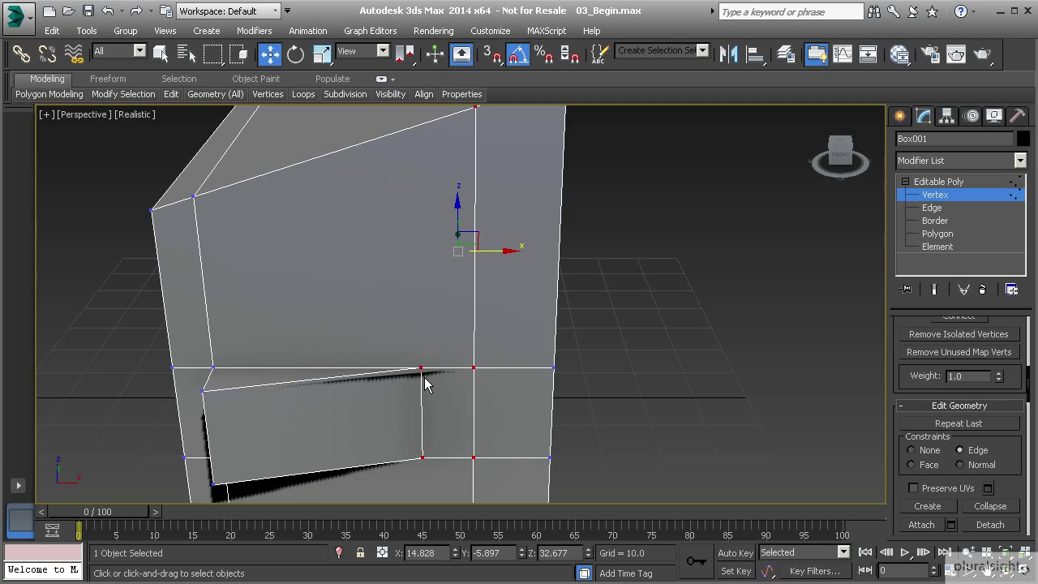
drag(426, 386, 426, 385)
alt+middle_drag(420, 393, 352, 320)
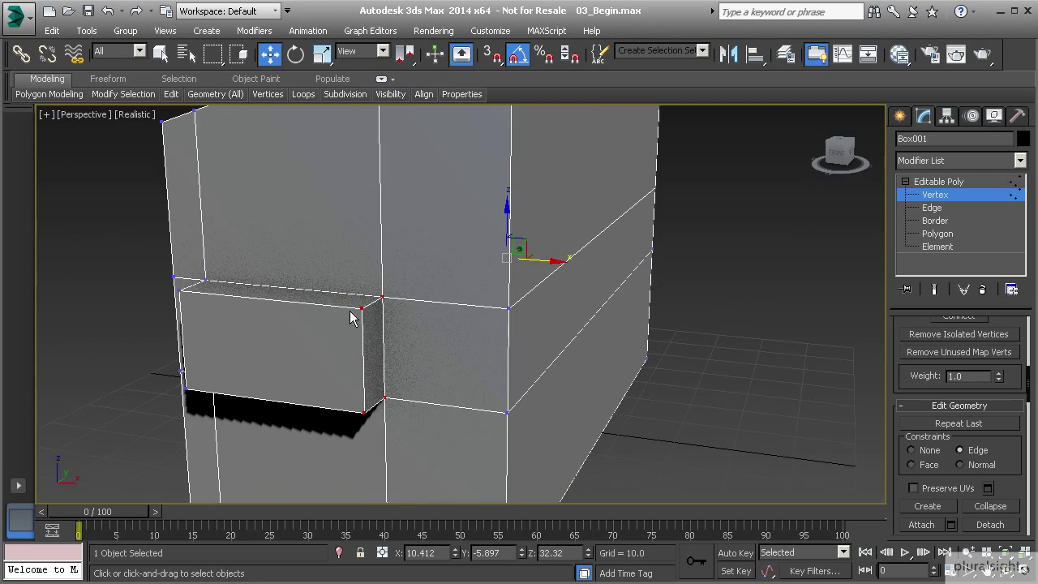
scroll(384, 328, down, 5)
alt+middle_drag(419, 324, 443, 330)
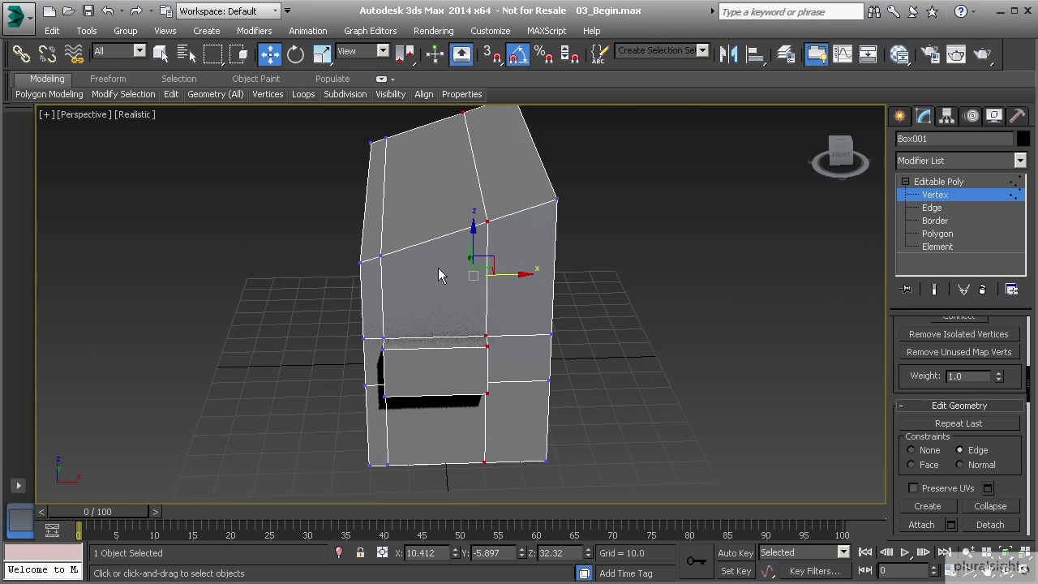
alt+middle_drag(490, 310, 476, 316)
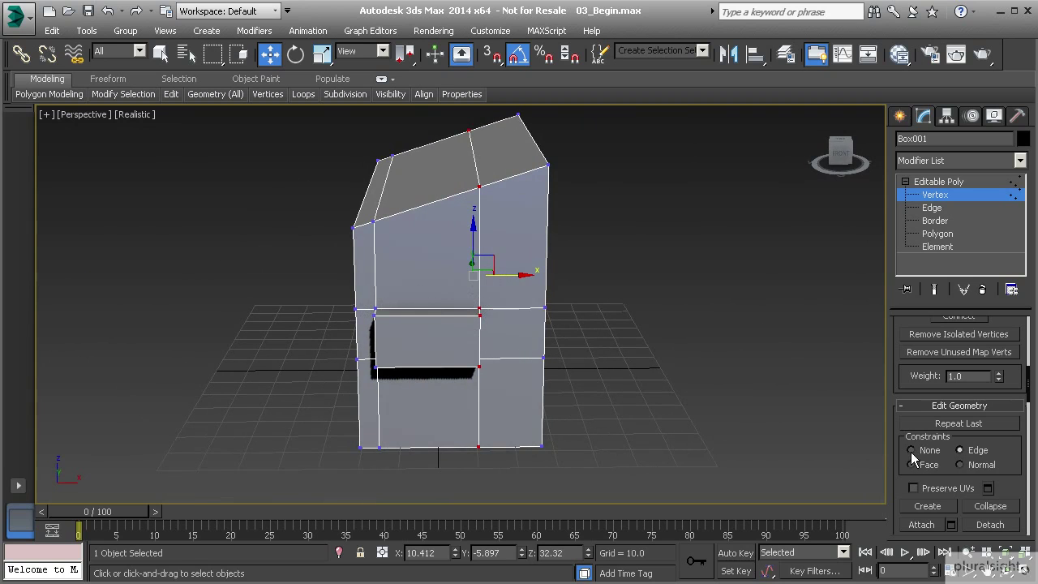
Shift the middle vertices right and slide the roof-edge vertex along its edge to X 15.24
alt+middle_drag(505, 334, 467, 325)
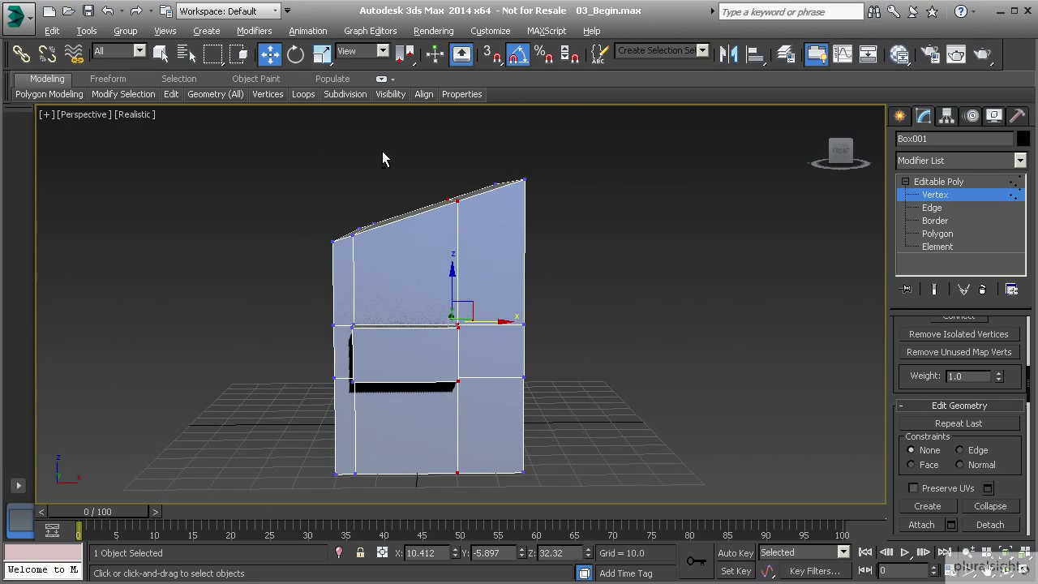
alt+drag(380, 144, 544, 245)
drag(493, 346, 513, 346)
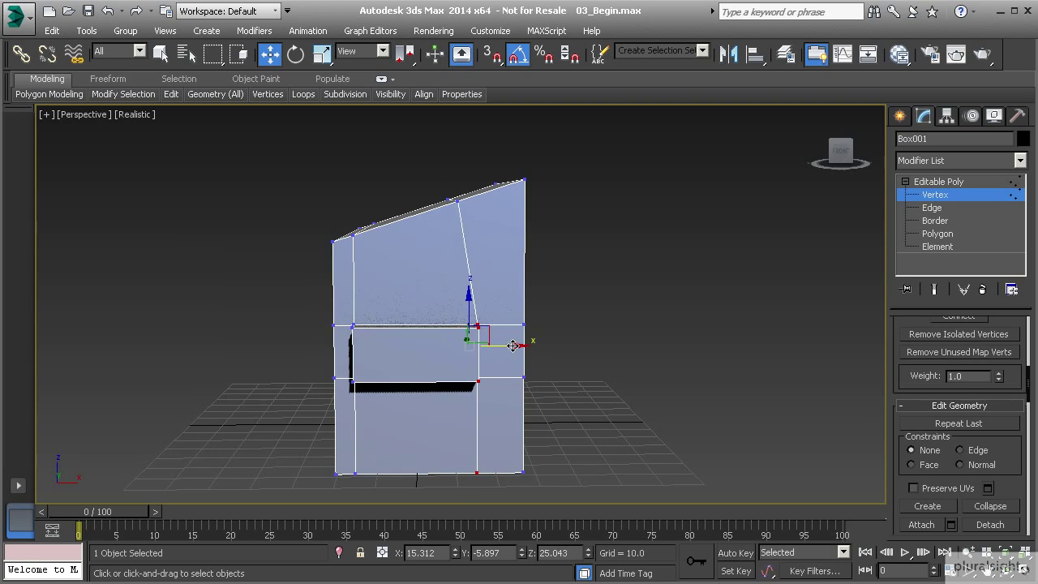
drag(460, 232, 460, 233)
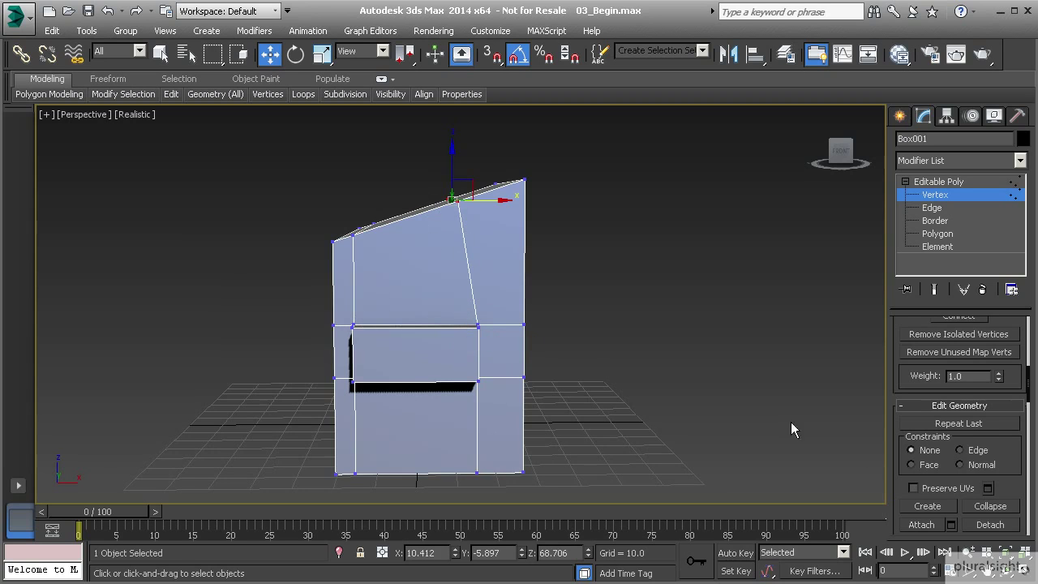
click(959, 450)
mouse_move(483, 203)
mouse_down()
mouse_move(501, 204)
mouse_move(491, 207)
mouse_up()
scroll(428, 283, up, 6)
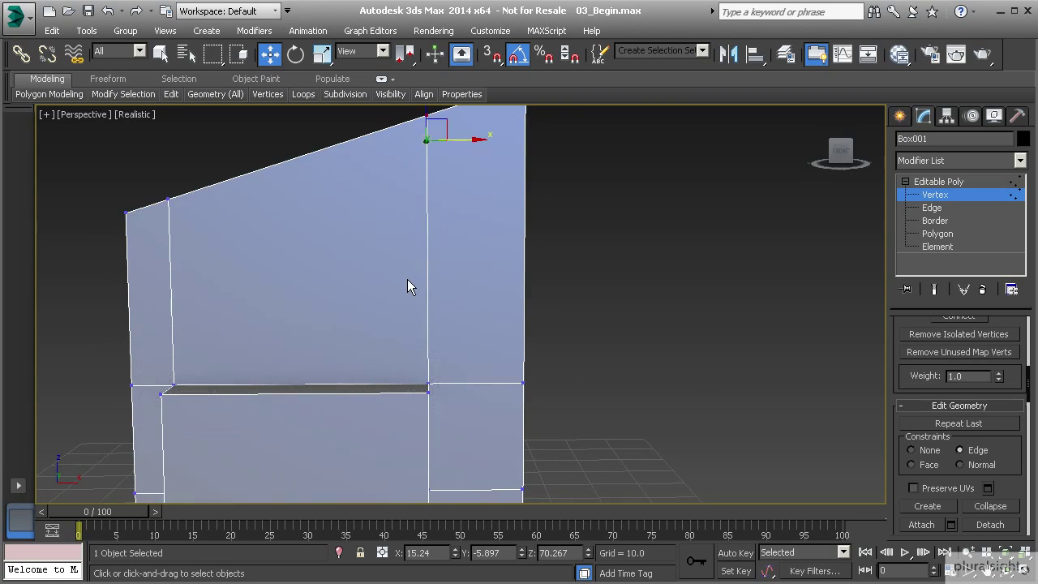
In the Front view, window-select the middle vertex column from the roof edge down past the base
key(f)
middle_drag(407, 286, 381, 292)
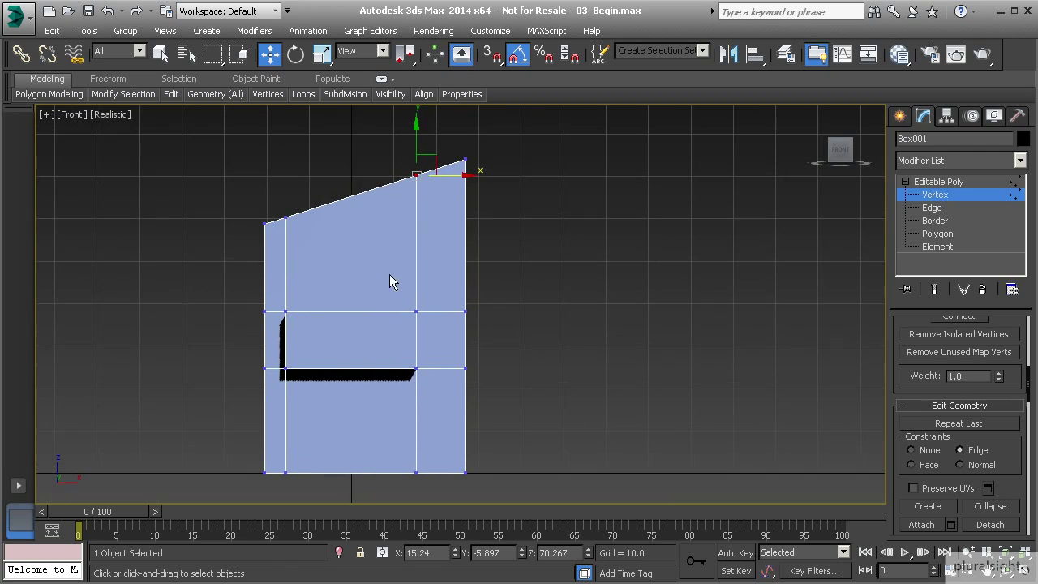
drag(389, 137, 434, 506)
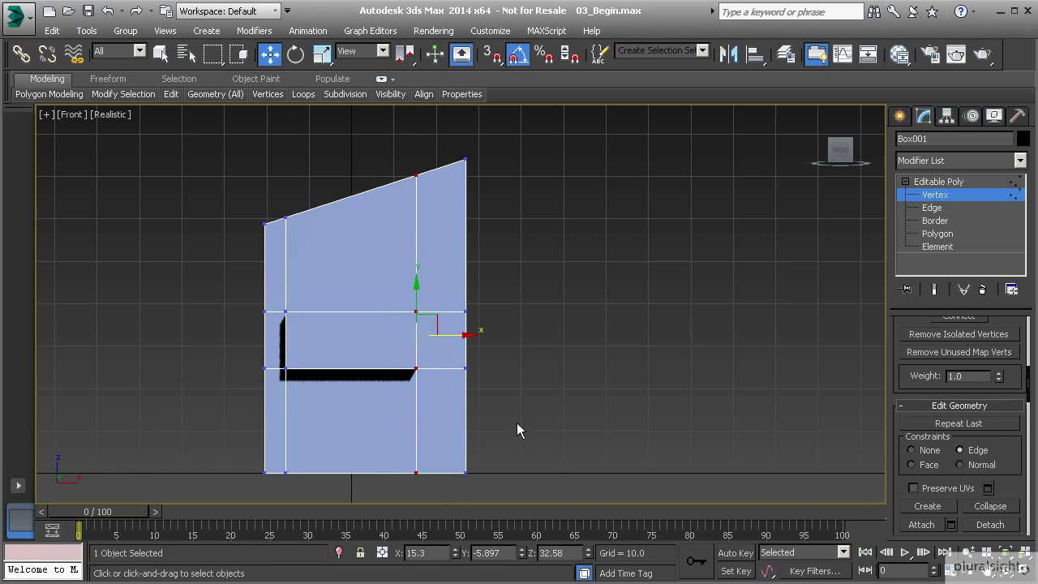
scroll(950, 430, down, 5)
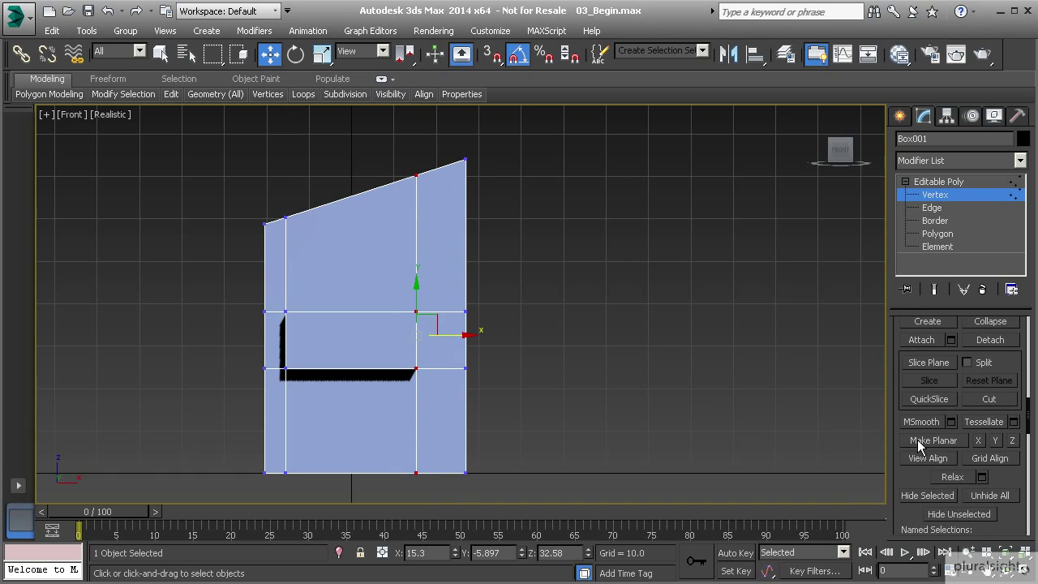
scroll(910, 478, up, 2)
scroll(911, 485, up, 3)
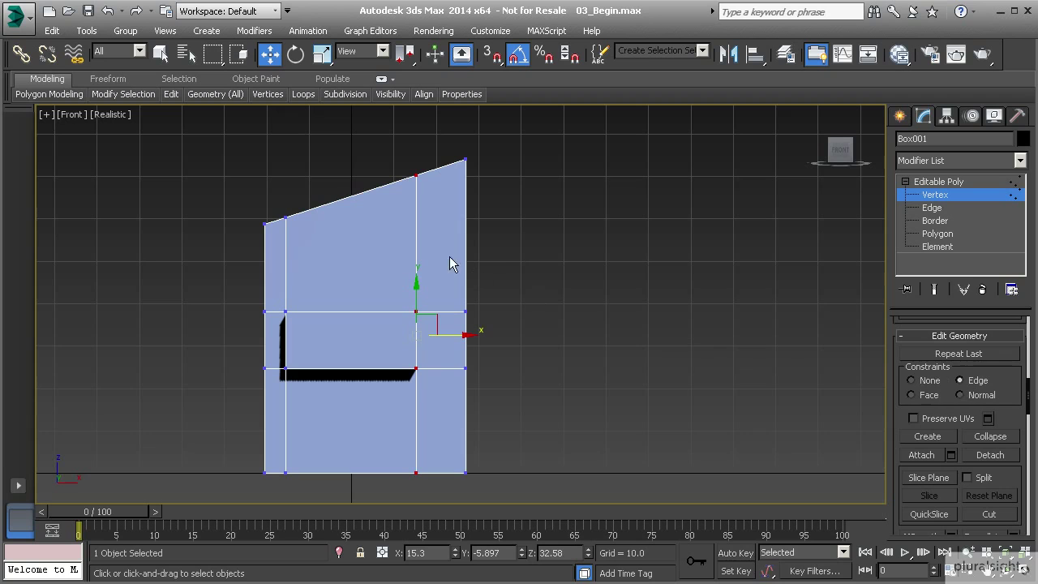
scroll(959, 376, down, 6)
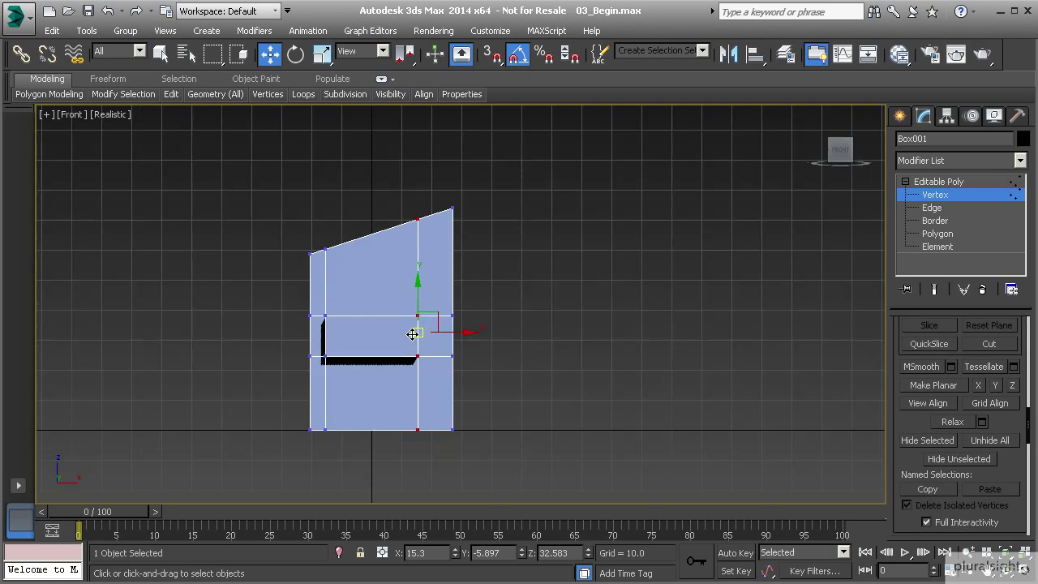
Back in Perspective, exit Vertex sub-object level so Box001 is edited as a whole object
key(p)
alt+middle_drag(412, 329, 506, 360)
scroll(502, 357, up, 3)
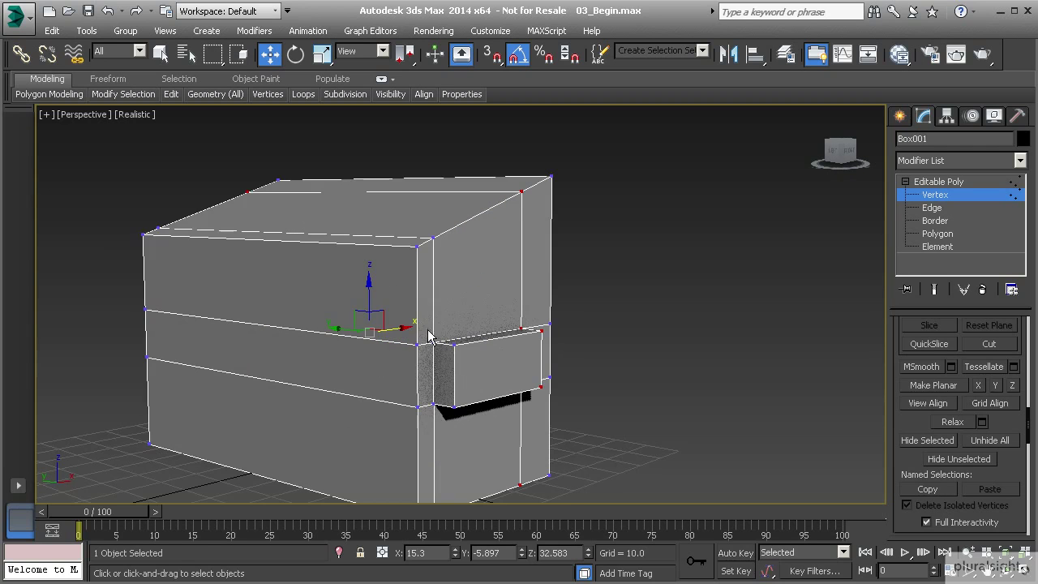
alt+middle_drag(450, 381, 493, 353)
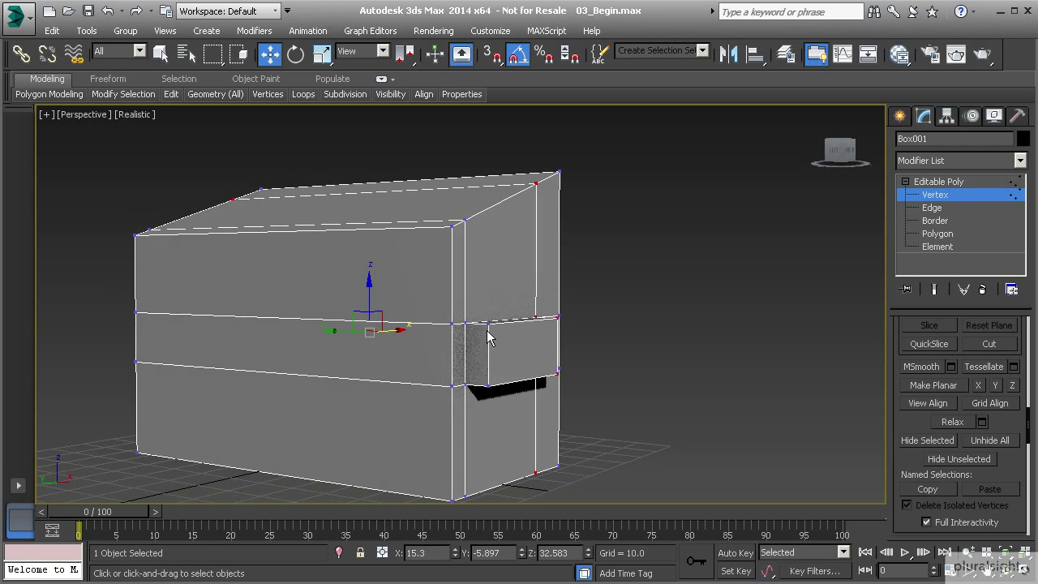
click(938, 198)
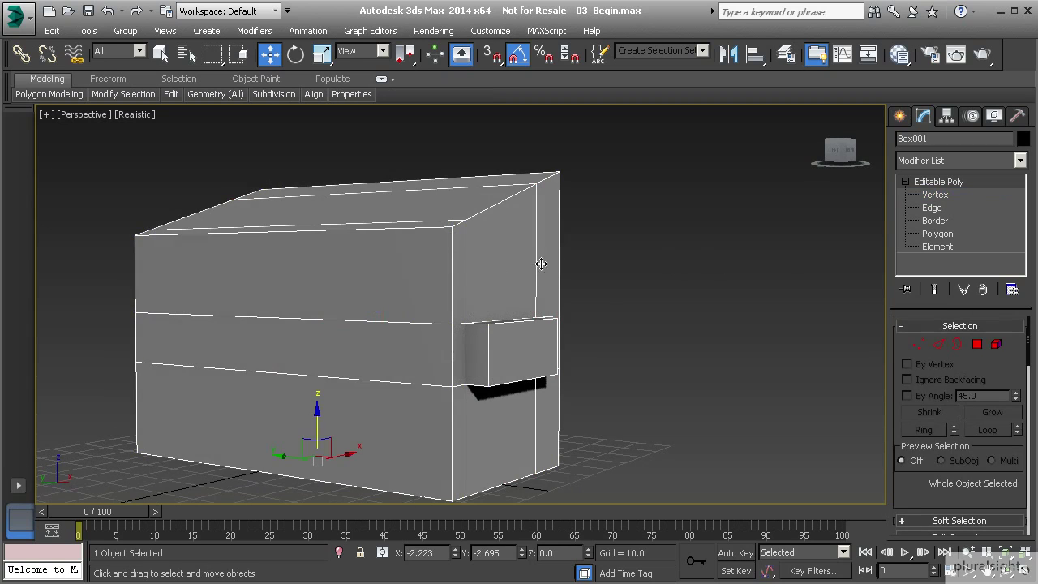
alt+middle_drag(475, 248, 450, 279)
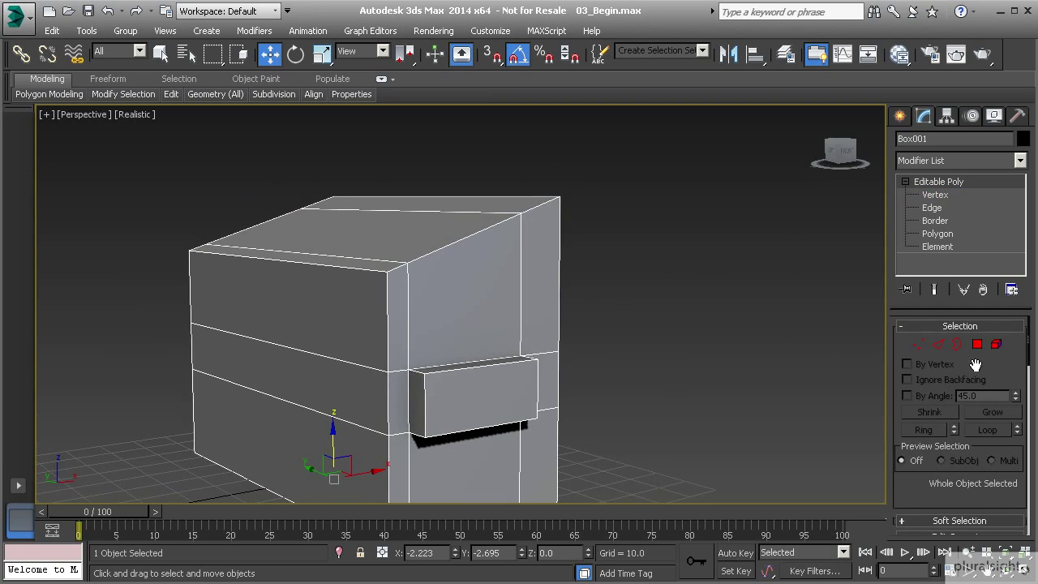
At Edge level, pick one vertical corner edge of the top band and Ring it to eight edges
click(939, 345)
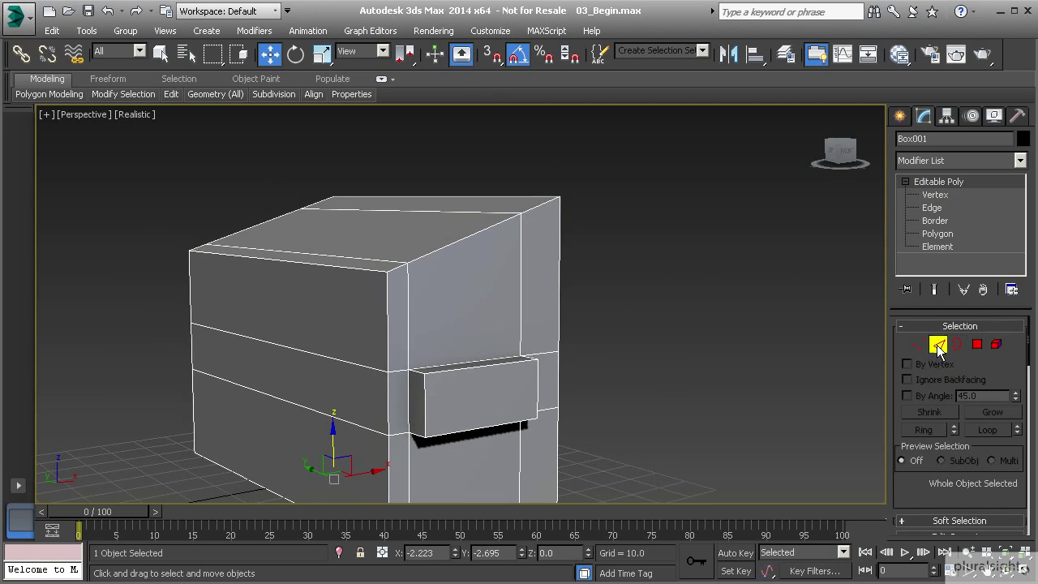
click(387, 317)
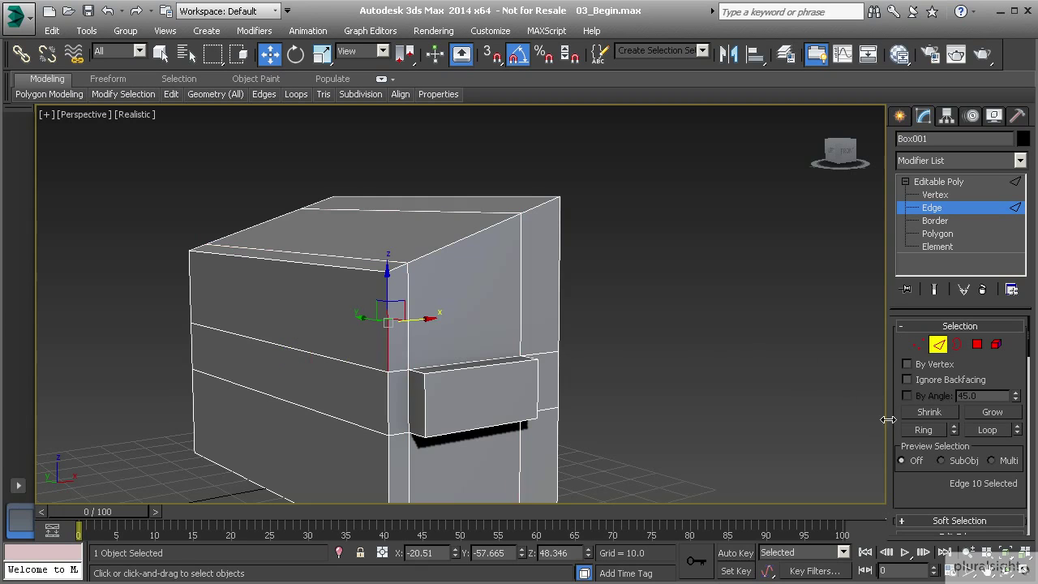
click(909, 430)
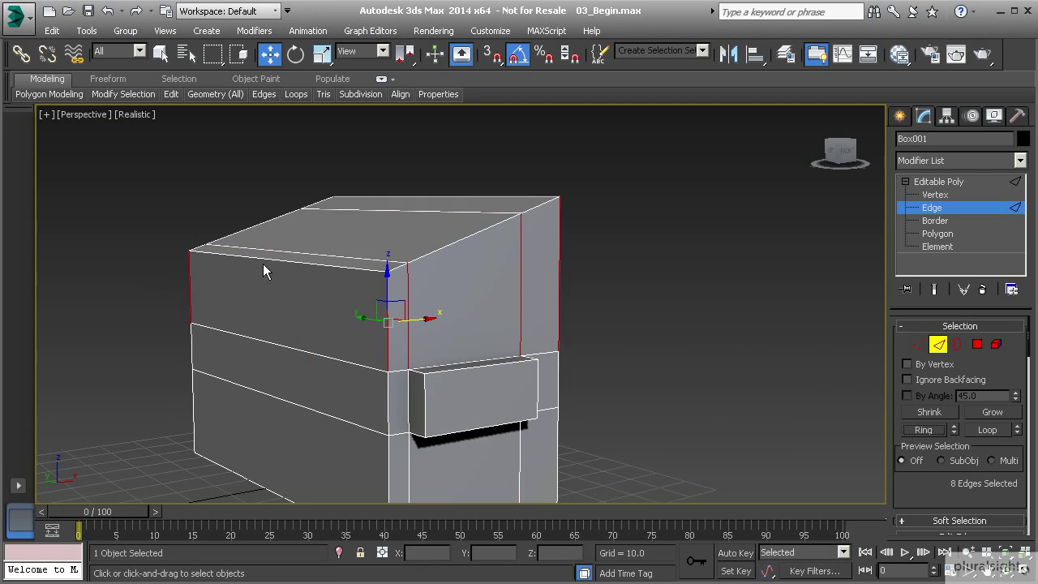
scroll(922, 485, down, 5)
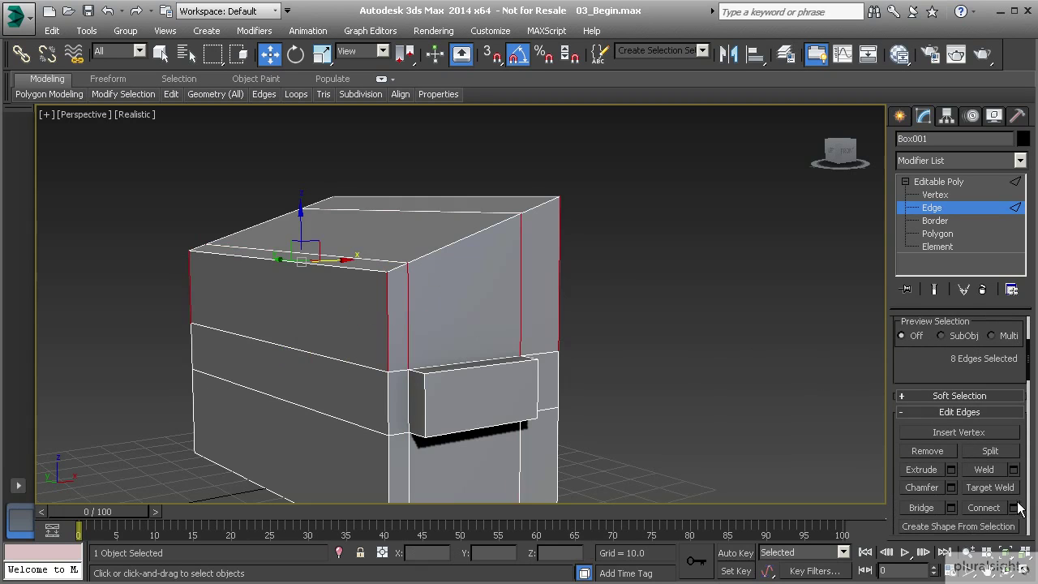
Connect the ring edges with one new loop, slide -68, placed just below the roof slope
click(1014, 508)
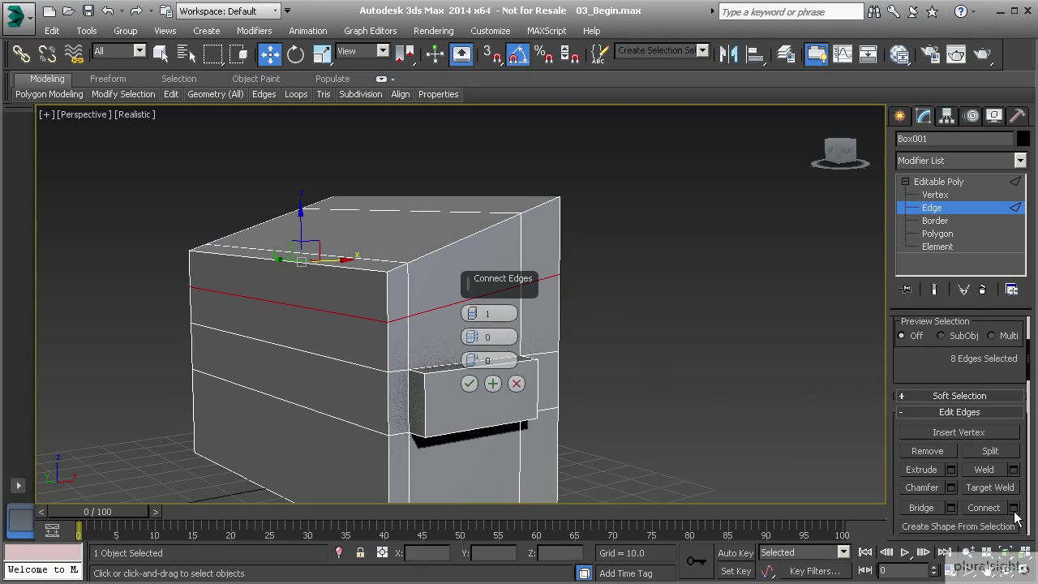
drag(477, 361, 479, 579)
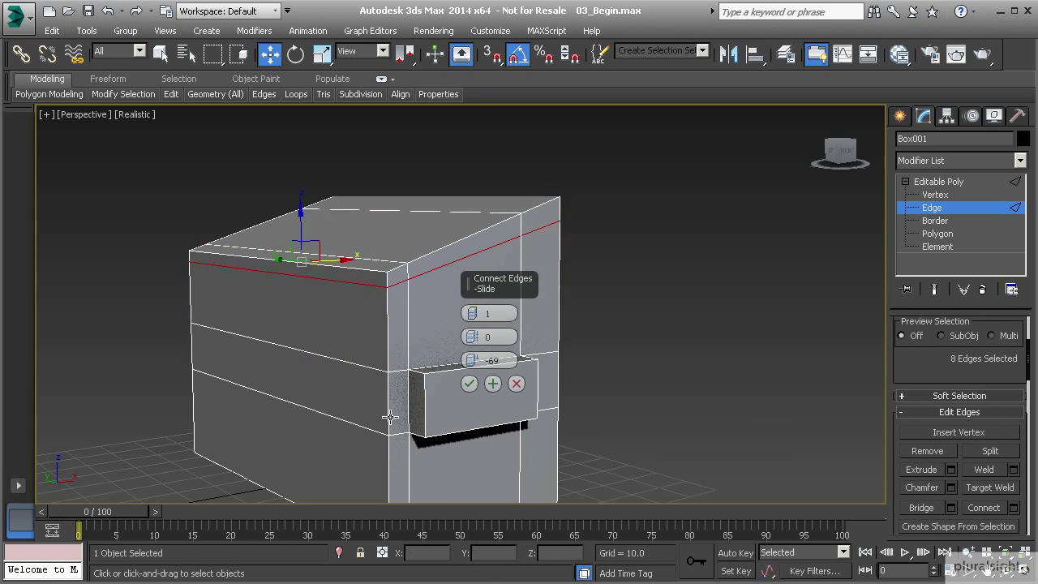
middle_drag(423, 279, 279, 327)
scroll(392, 296, up, 3)
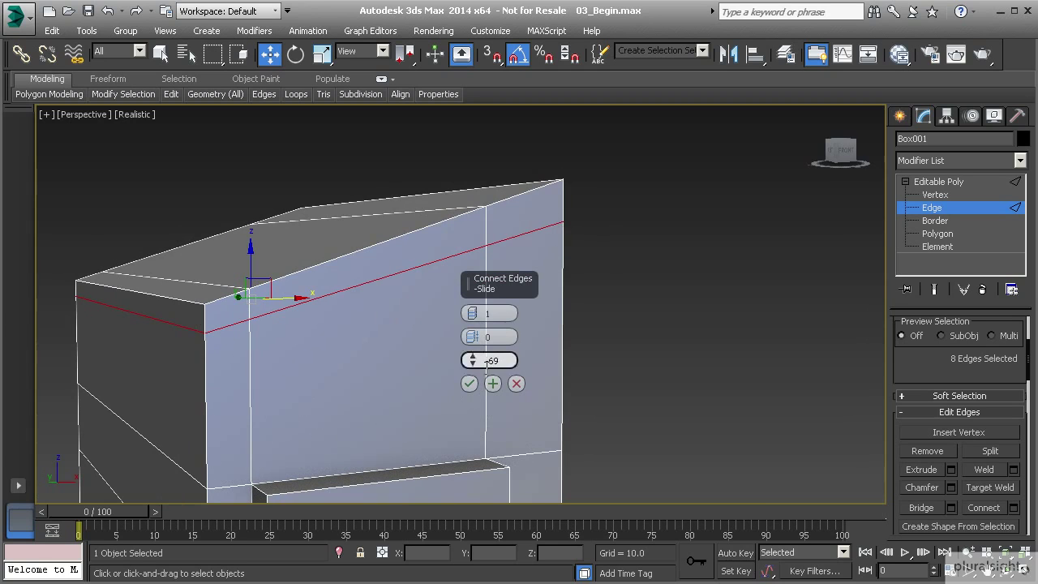
click(473, 357)
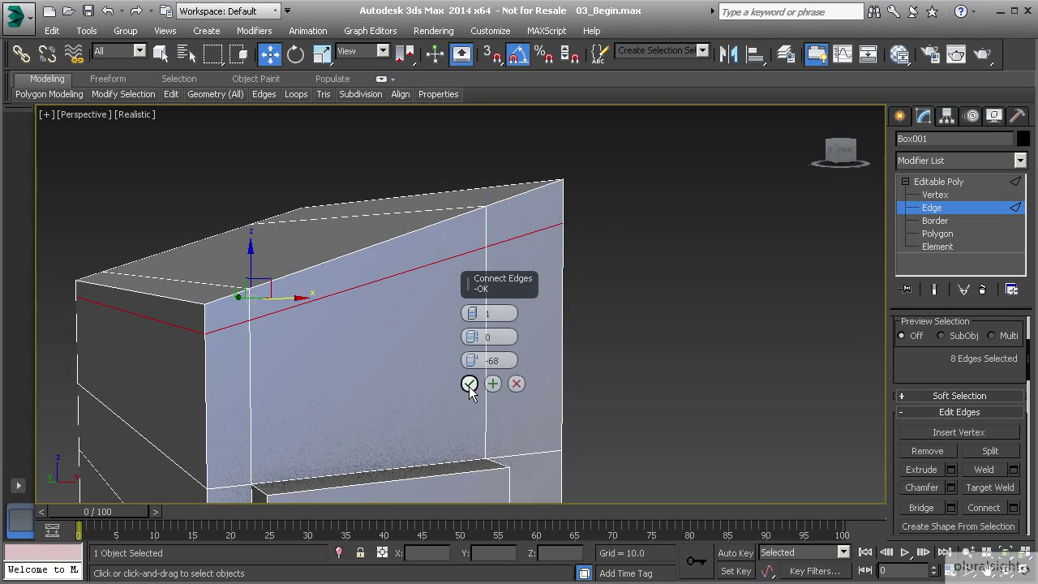
click(469, 385)
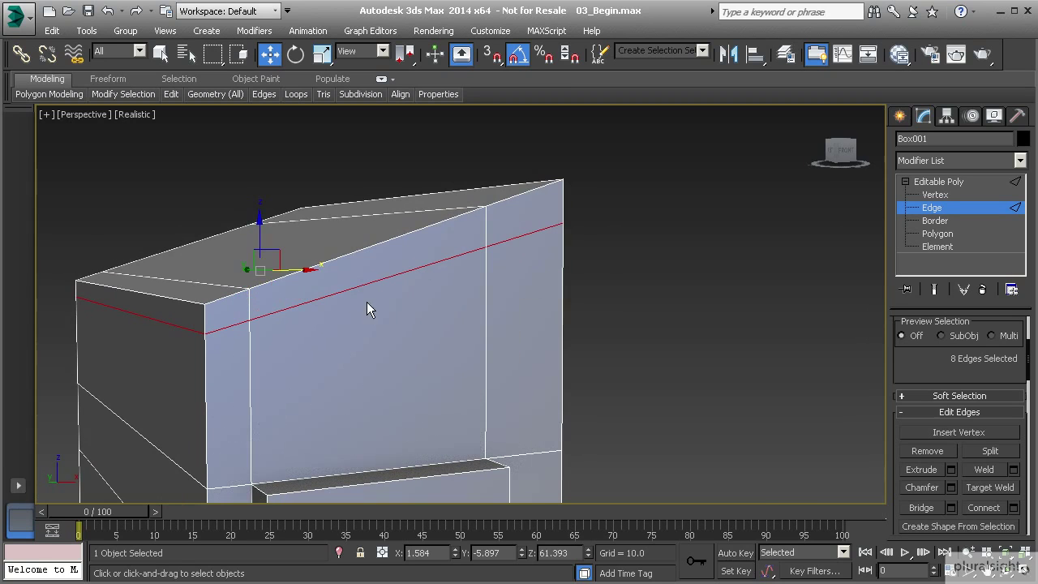
key(f)
scroll(347, 259, up, 3)
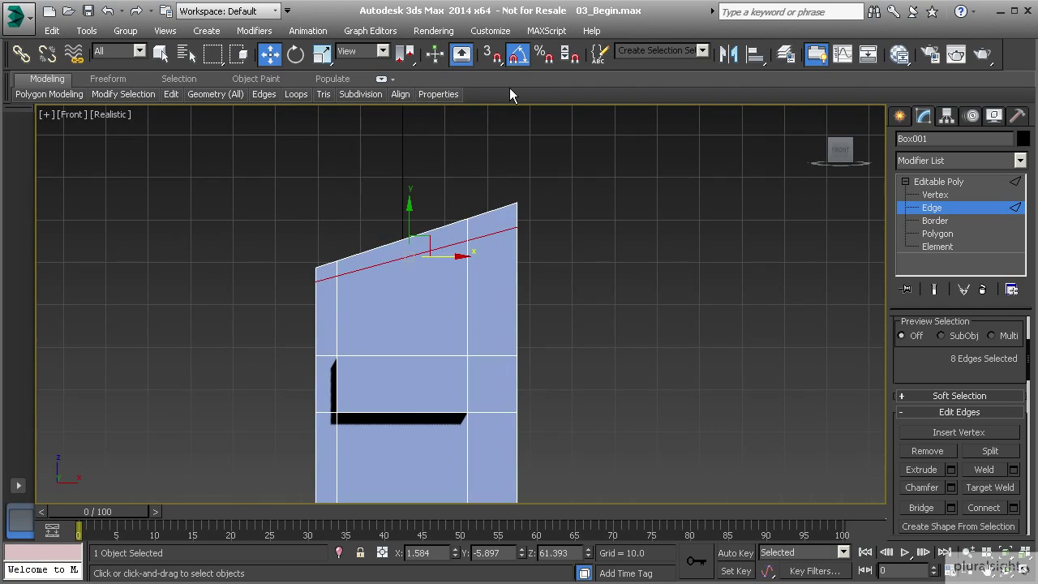
Rotate the edge loop in View coordinates, angle snap off, until it matches the roof slope
mouse_move(364, 102)
click(296, 55)
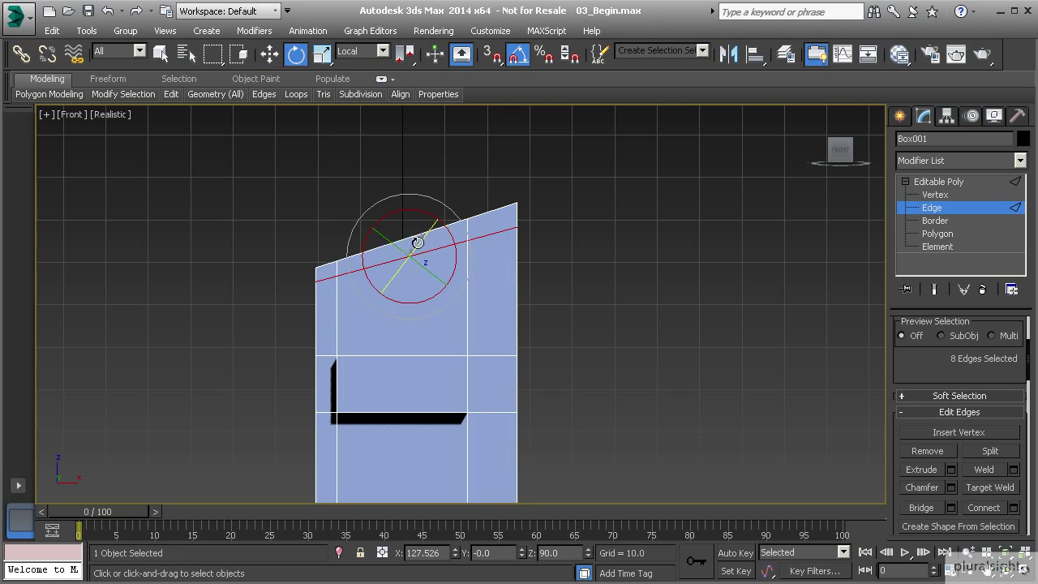
scroll(945, 376, down, 5)
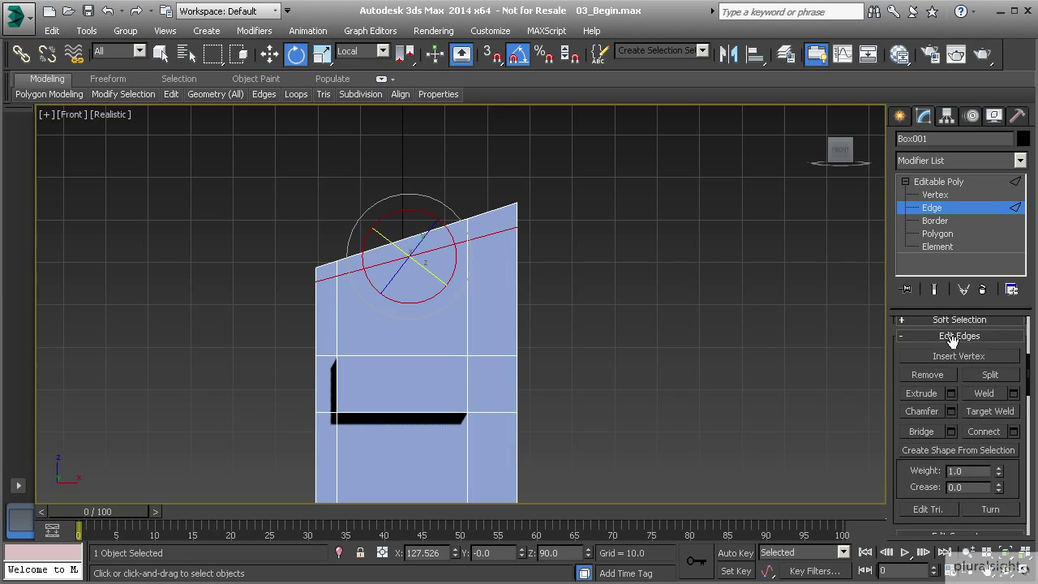
click(958, 507)
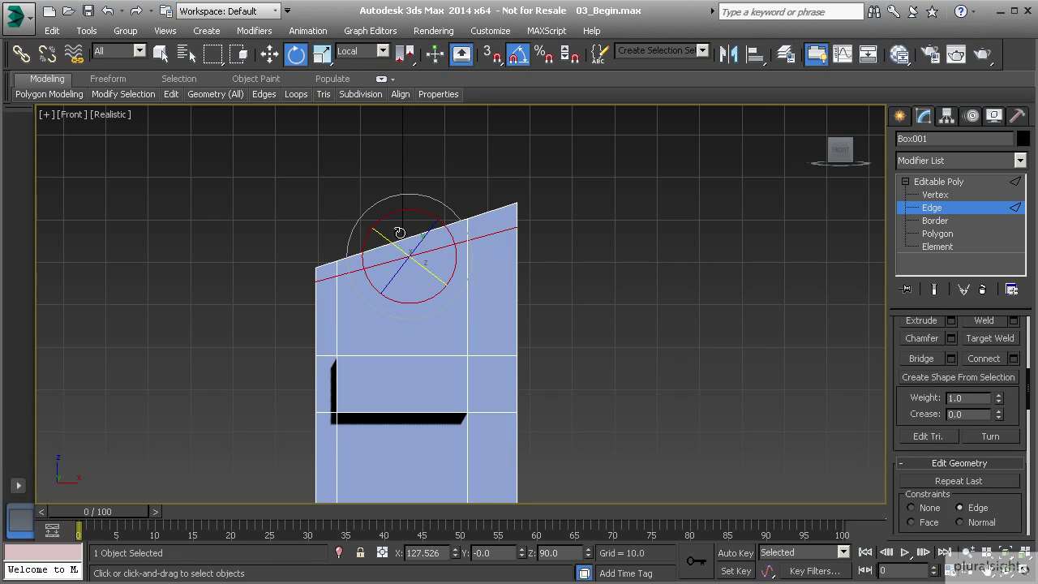
scroll(400, 233, up, 2)
click(377, 53)
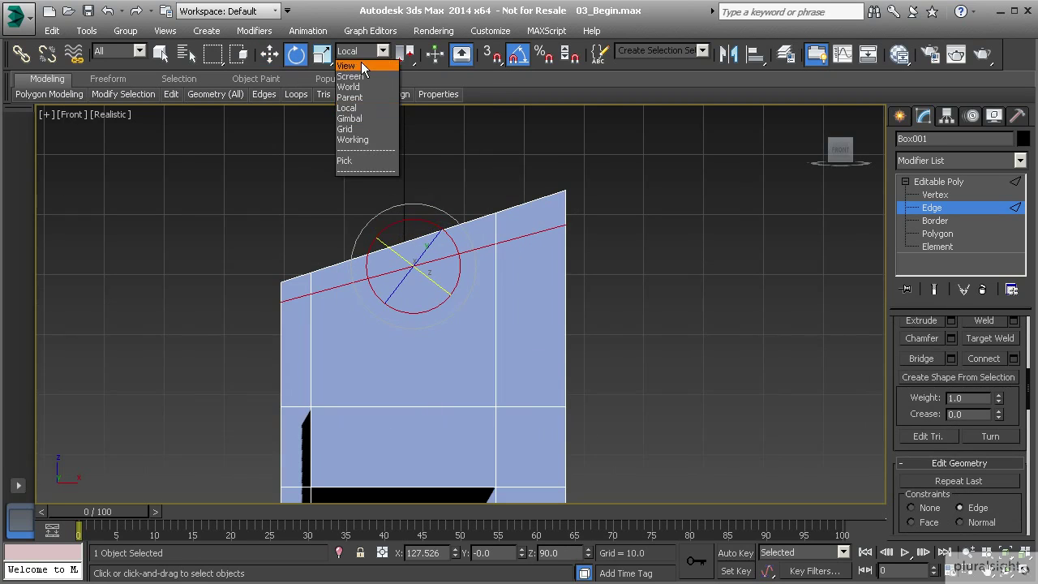
click(363, 63)
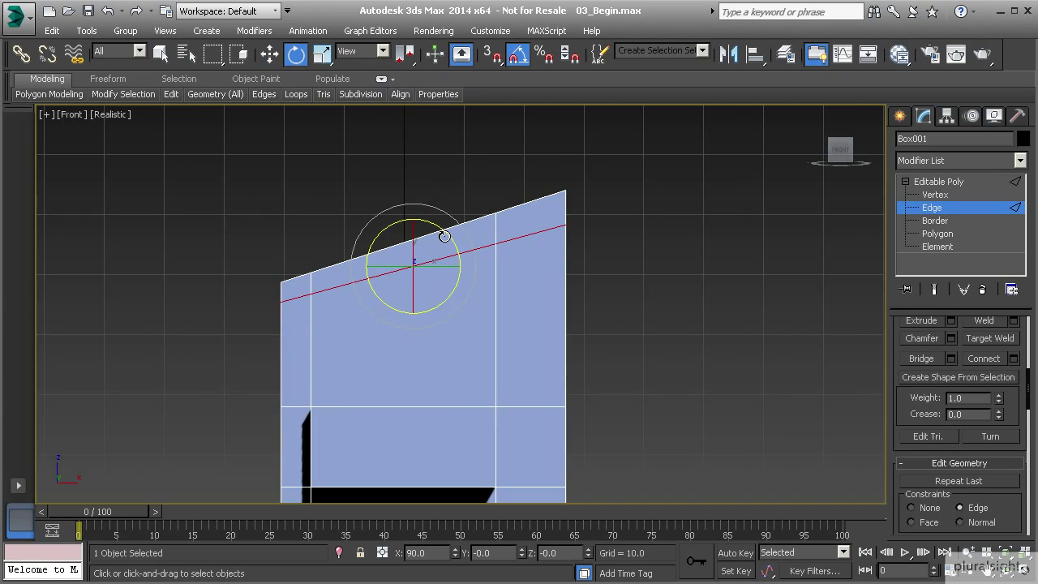
drag(444, 236, 444, 232)
click(518, 54)
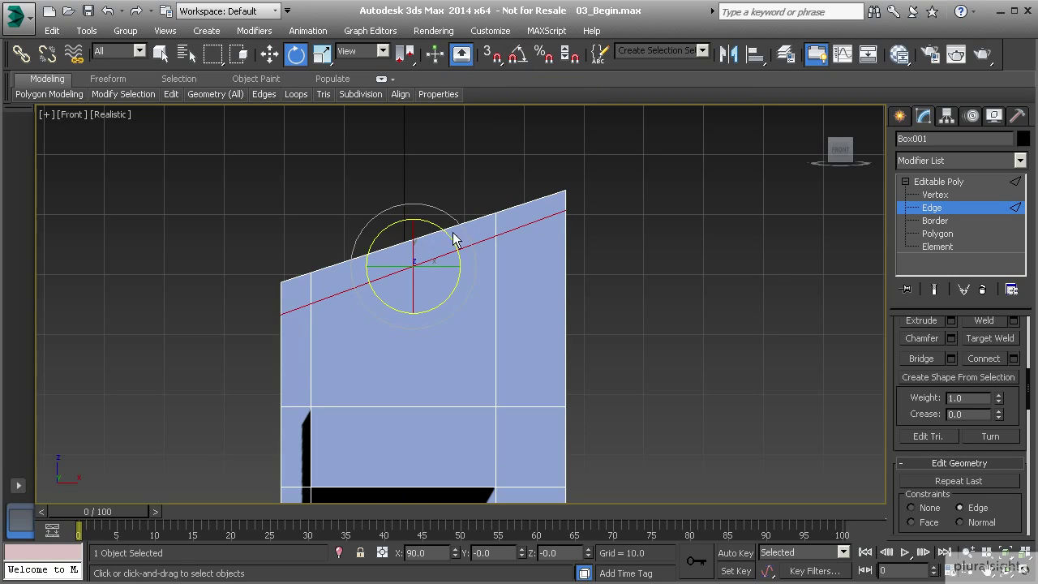
drag(445, 232, 447, 234)
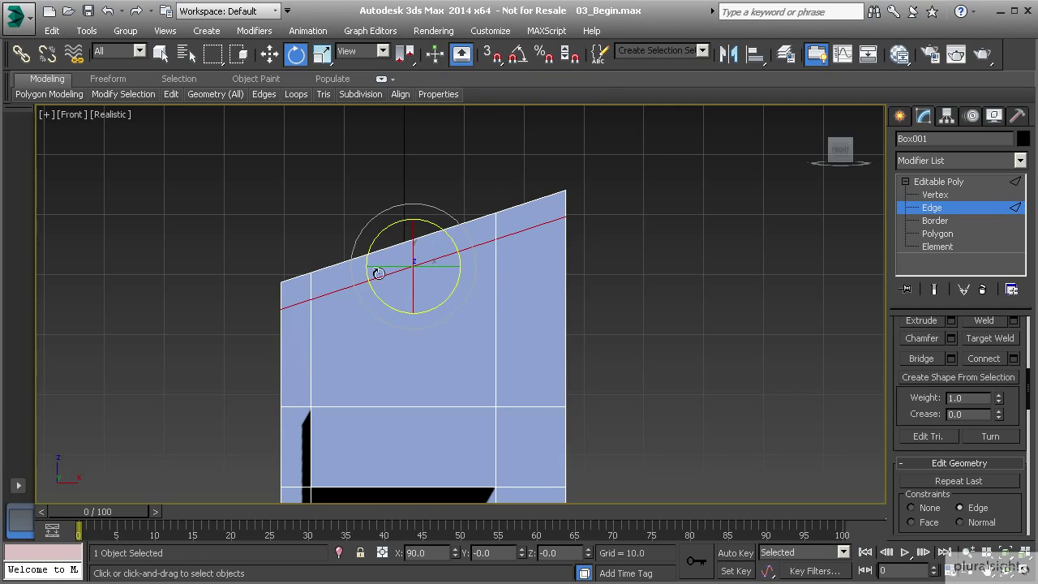
scroll(330, 301, up, 2)
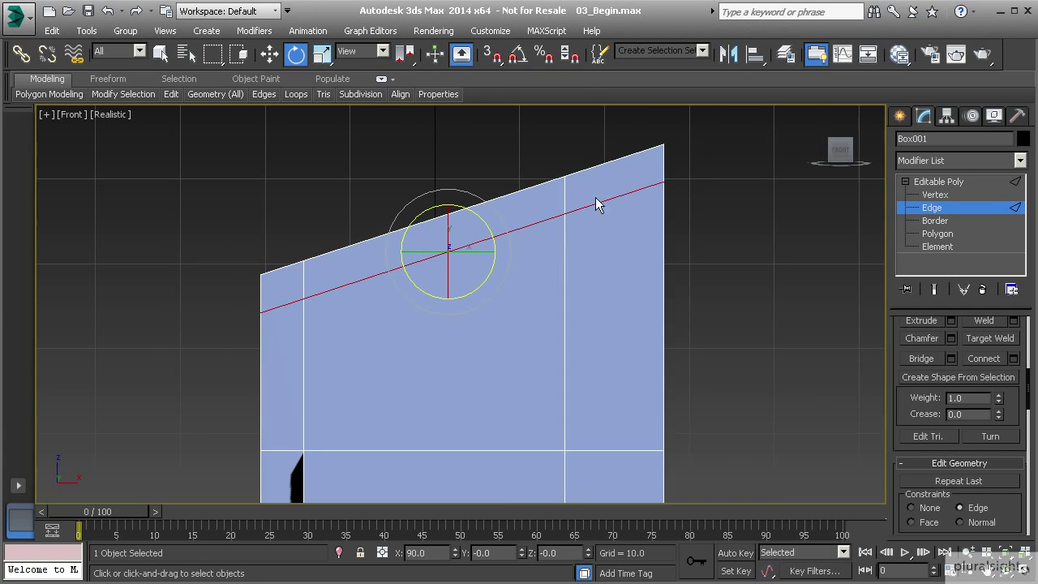
Move the tilted edge loop up slightly so it sits just beneath the roofline
click(270, 53)
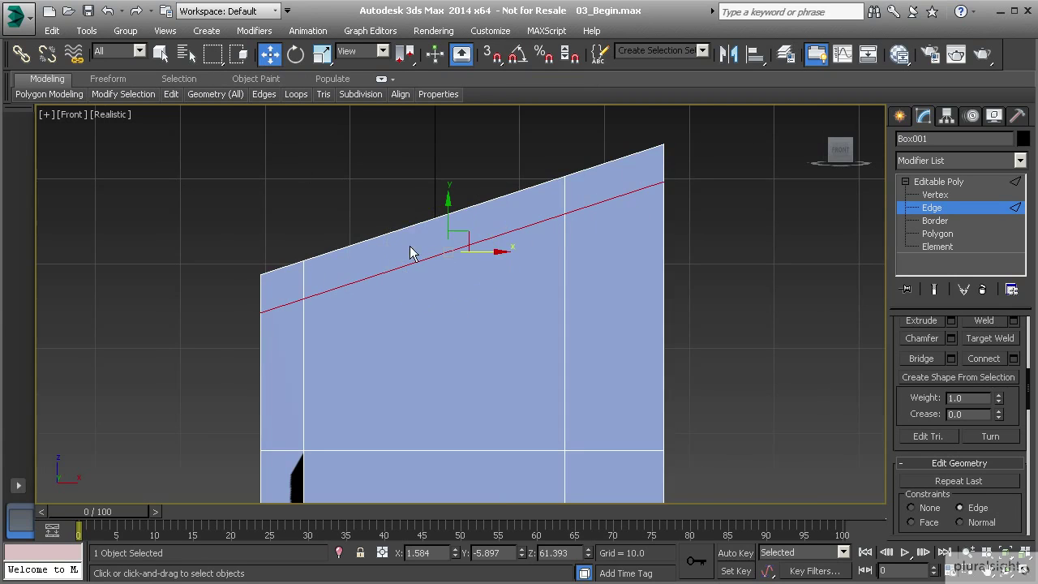
drag(447, 216, 447, 210)
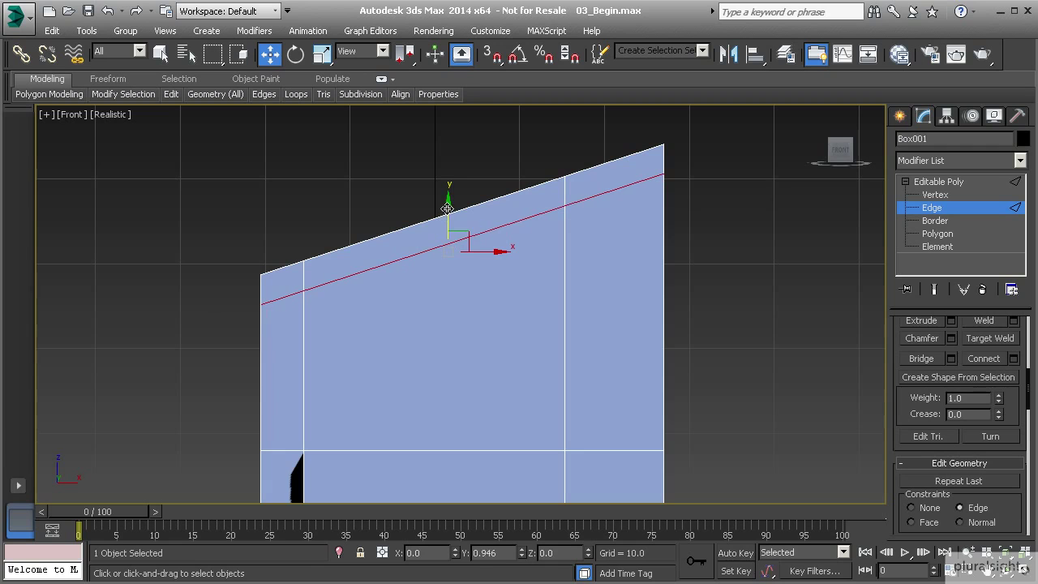
drag(448, 210, 448, 208)
key(p)
alt+middle_drag(479, 268, 575, 290)
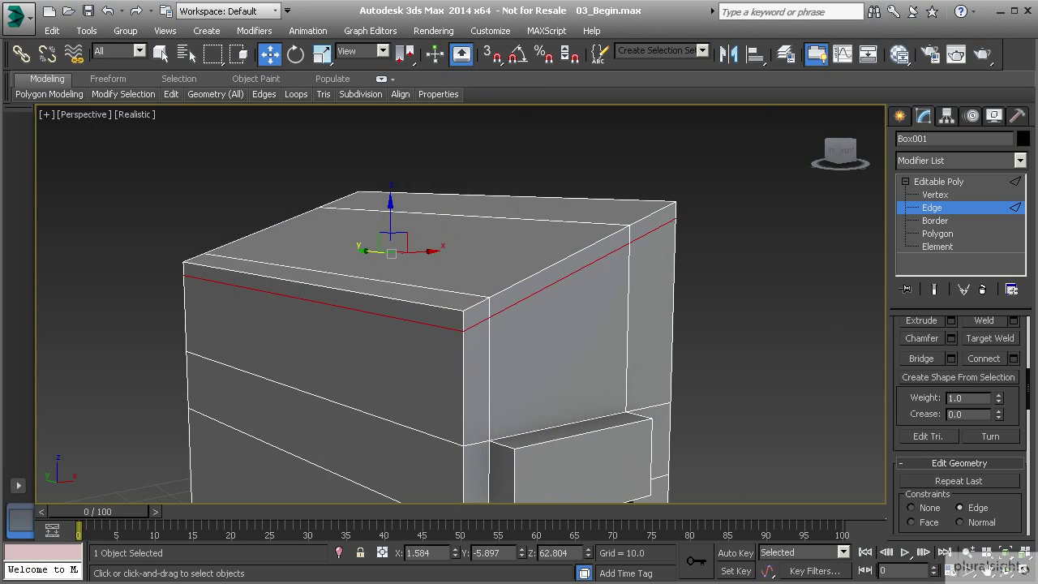
At Polygon level, select the corner, right, front and right-end strips of the top rim
alt+middle_drag(464, 315, 563, 324)
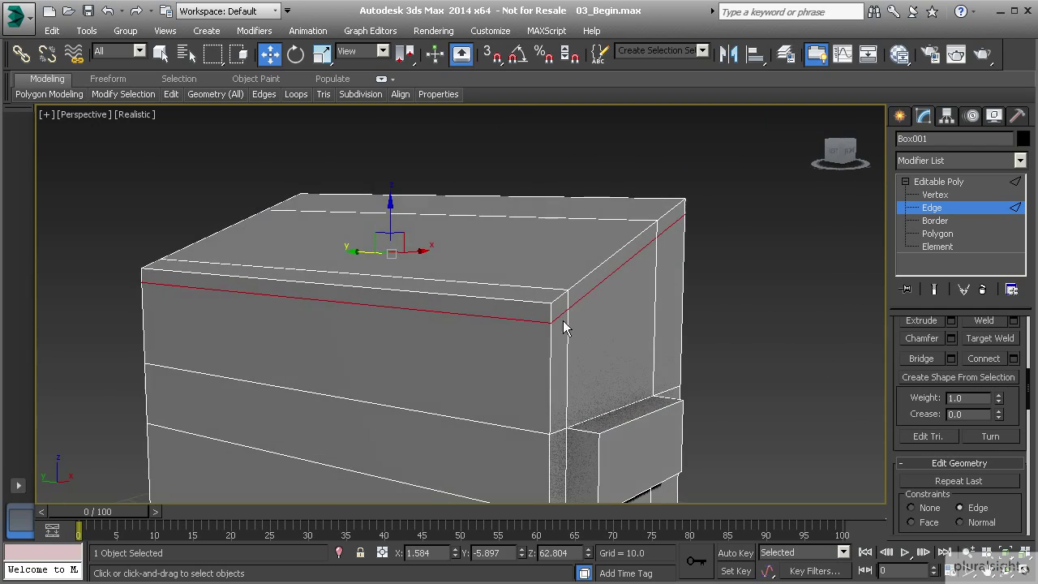
mouse_move(676, 279)
alt+middle_down()
mouse_move(563, 303)
mouse_move(552, 324)
mouse_move(559, 316)
alt+middle_up()
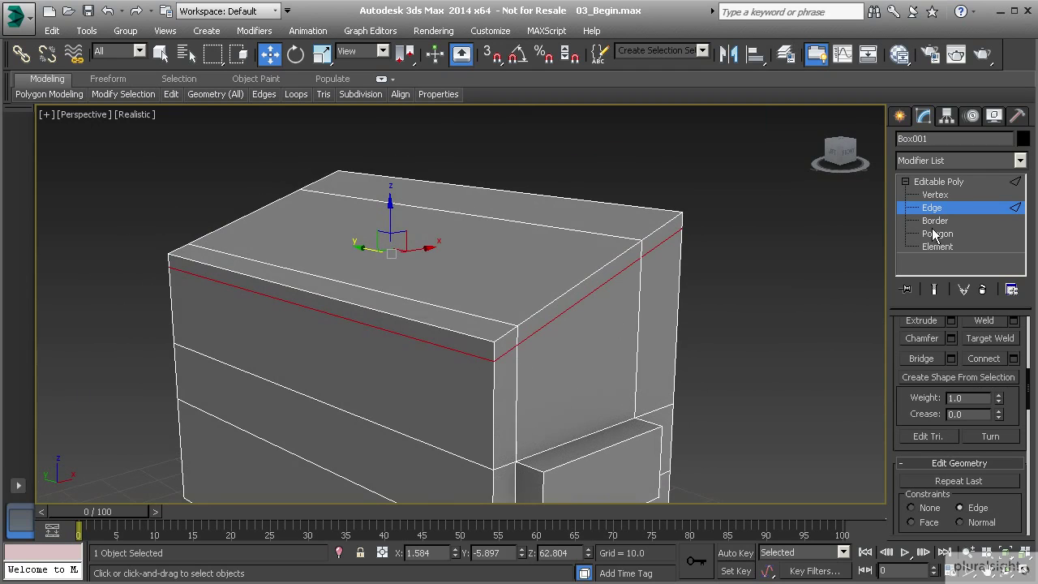
click(938, 233)
click(505, 341)
ctrl+click(535, 311)
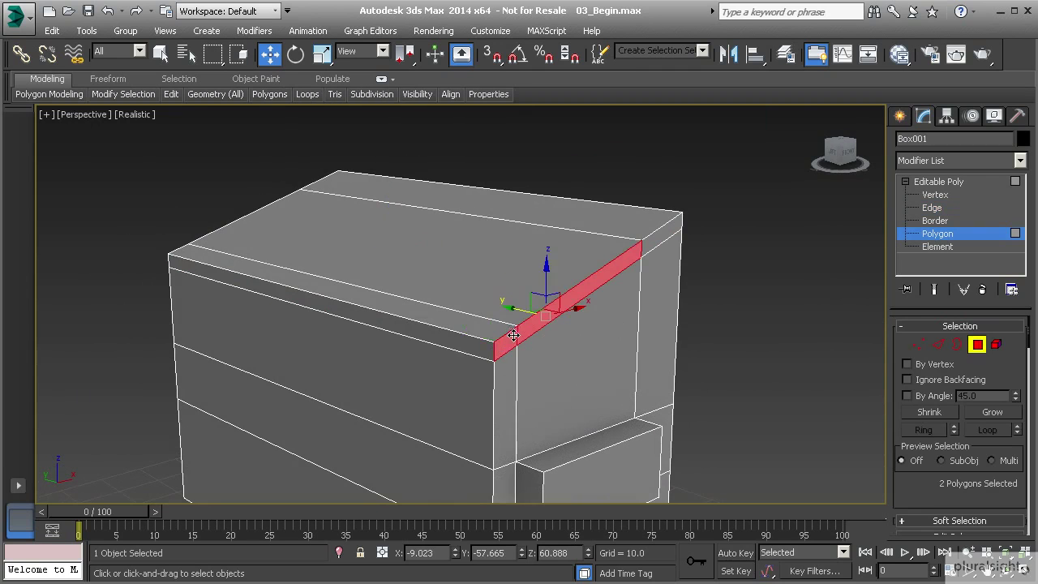
ctrl+click(483, 347)
ctrl+click(638, 253)
Add the remaining four top-rim polygons, completing the eight-face rim selection
alt+middle_drag(638, 252, 415, 324)
ctrl+click(576, 277)
ctrl+click(415, 325)
ctrl+click(473, 340)
ctrl+click(612, 357)
alt+middle_drag(629, 364, 450, 336)
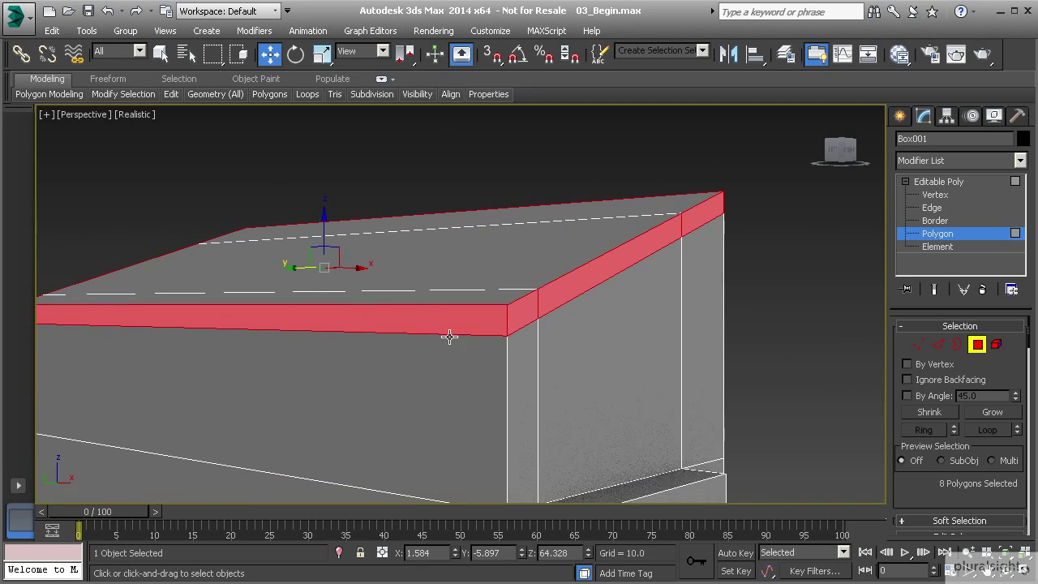
scroll(924, 481, down, 5)
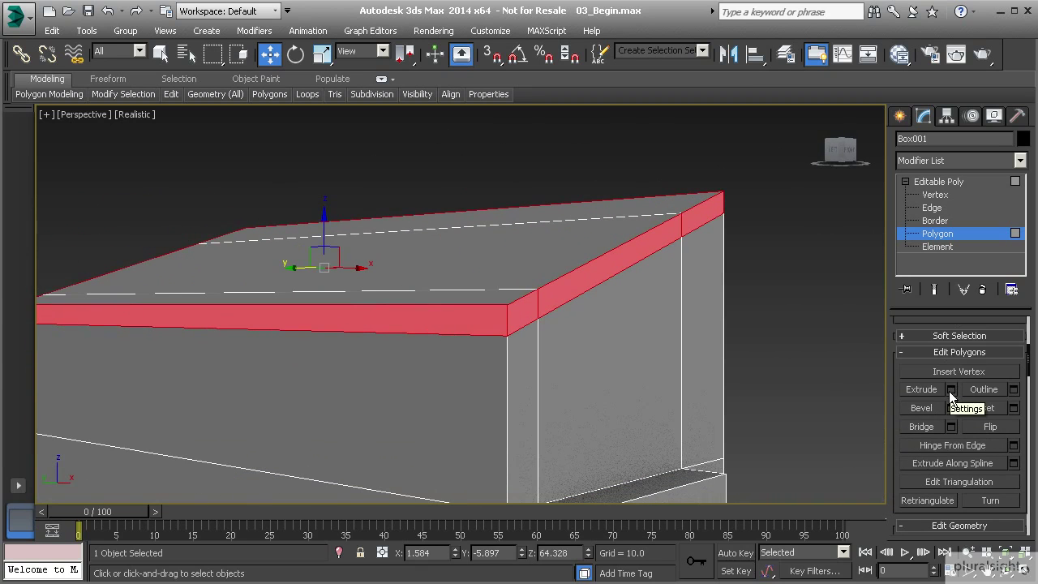
Preview a 6.0 extrusion of the rim polygons using the Local Normal type
click(951, 389)
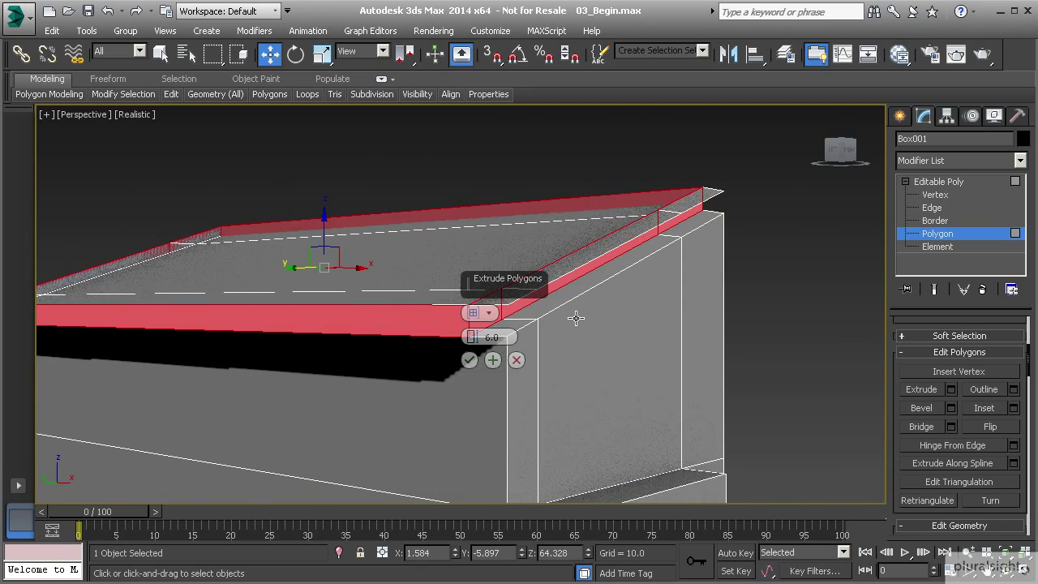
alt+middle_drag(528, 232, 449, 225)
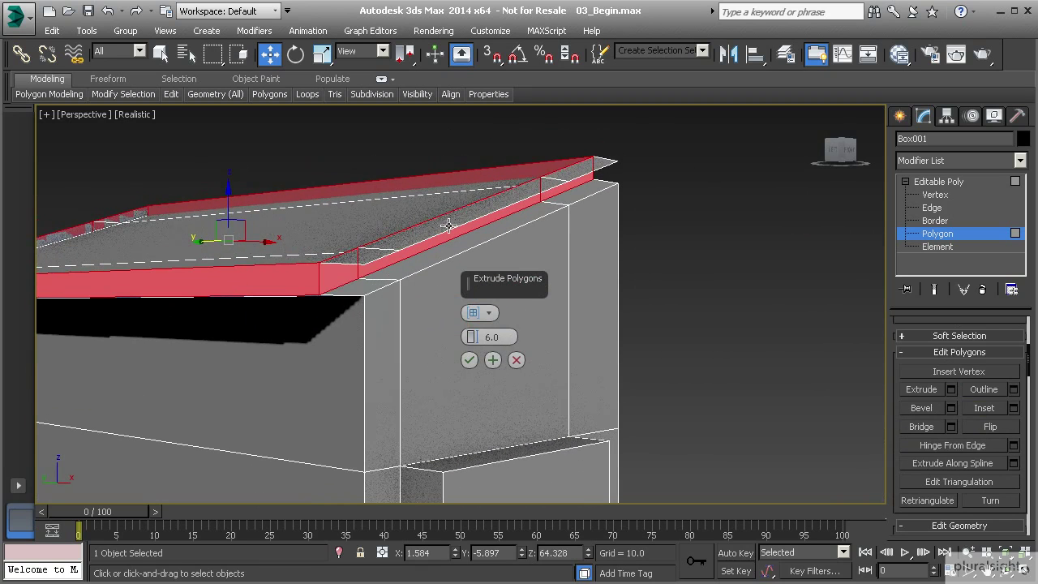
alt+middle_drag(324, 277, 618, 311)
alt+middle_drag(352, 354, 447, 348)
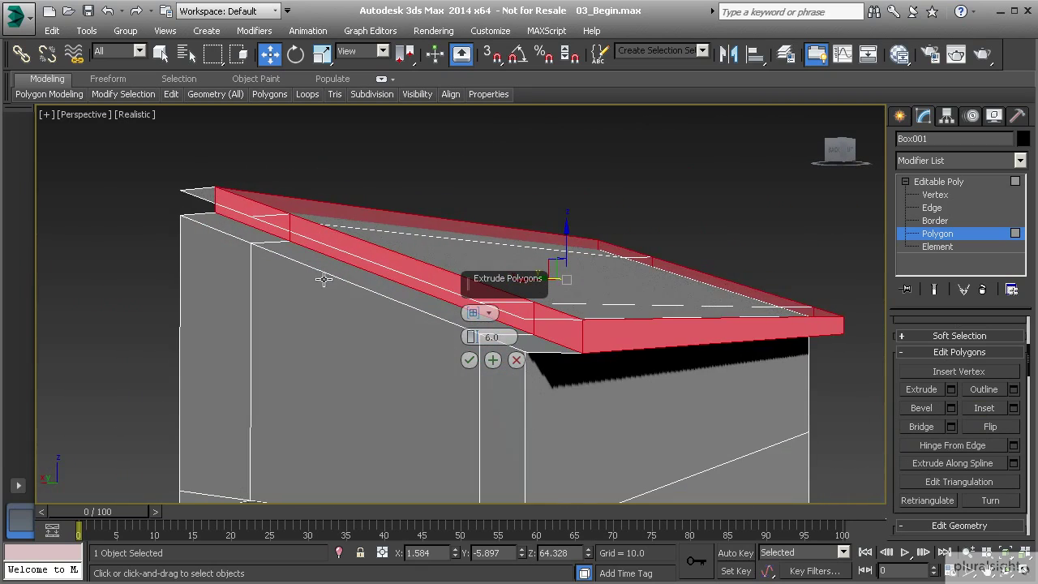
alt+middle_drag(653, 355, 353, 271)
alt+middle_drag(682, 379, 679, 319)
alt+middle_drag(791, 326, 369, 315)
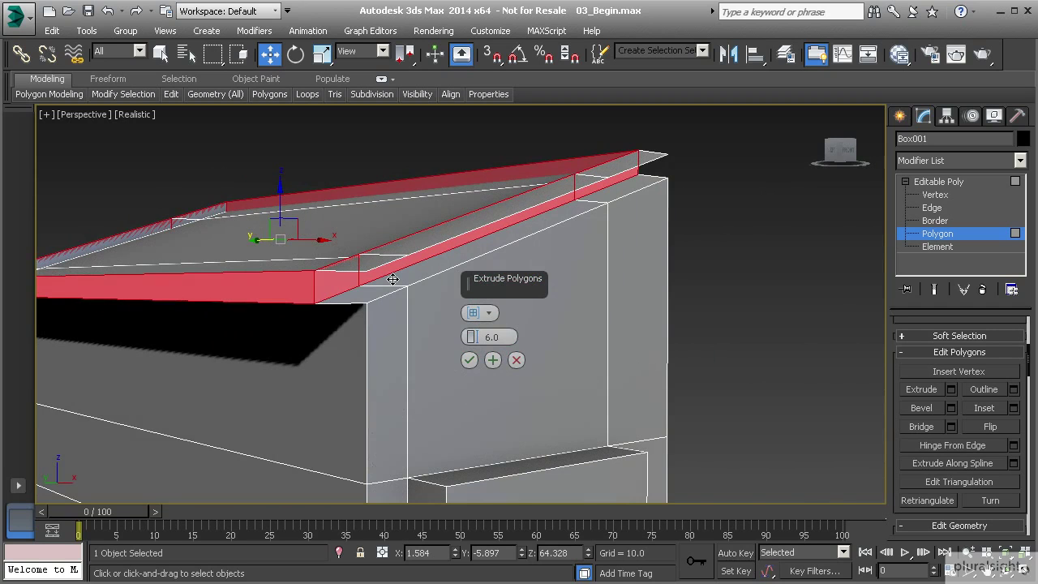
click(489, 314)
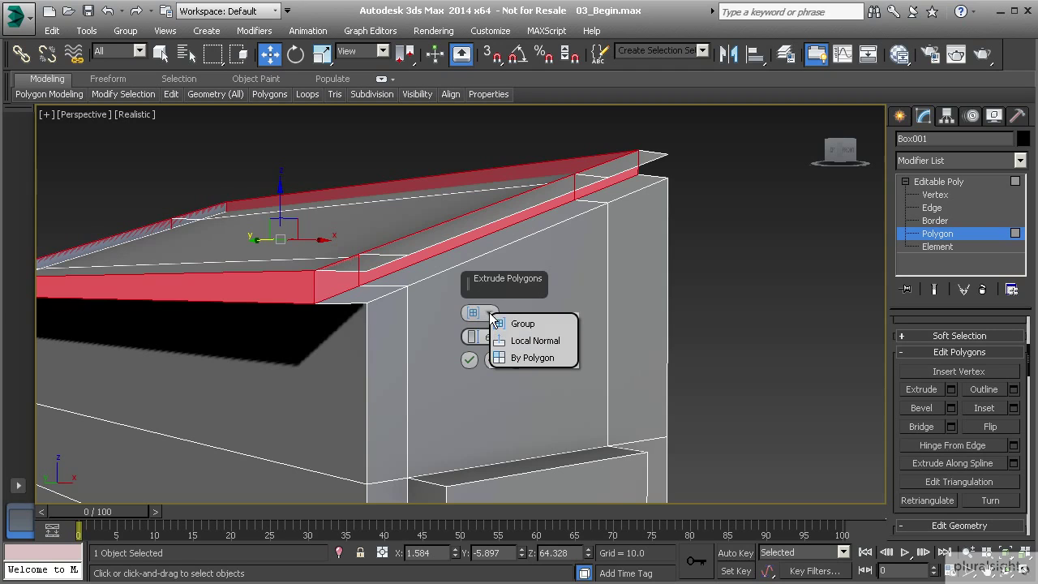
click(524, 342)
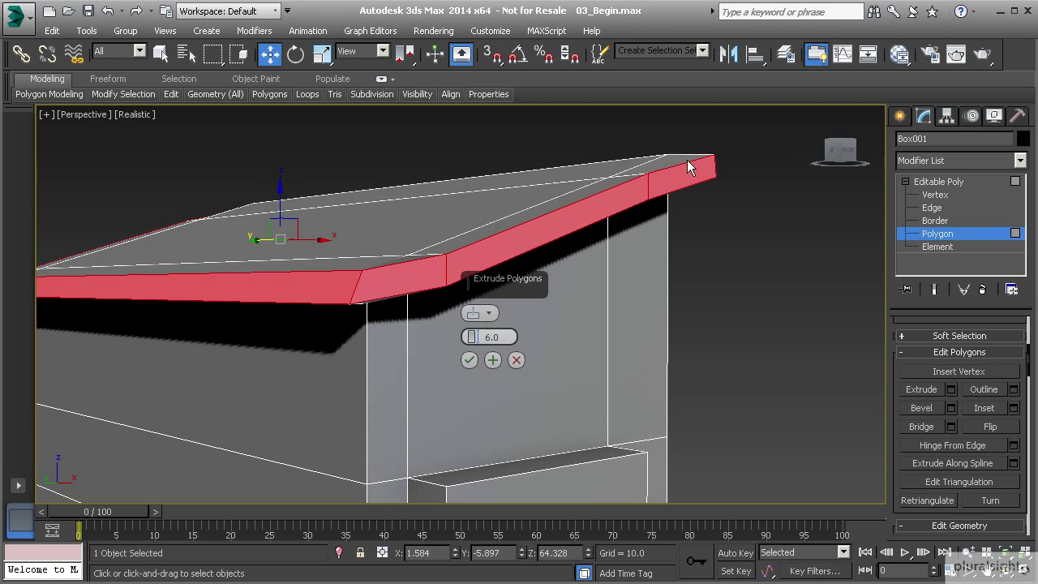
Try the By Polygon extrusion type and inspect the roof slab from several angles
alt+middle_drag(352, 284, 381, 329)
click(487, 314)
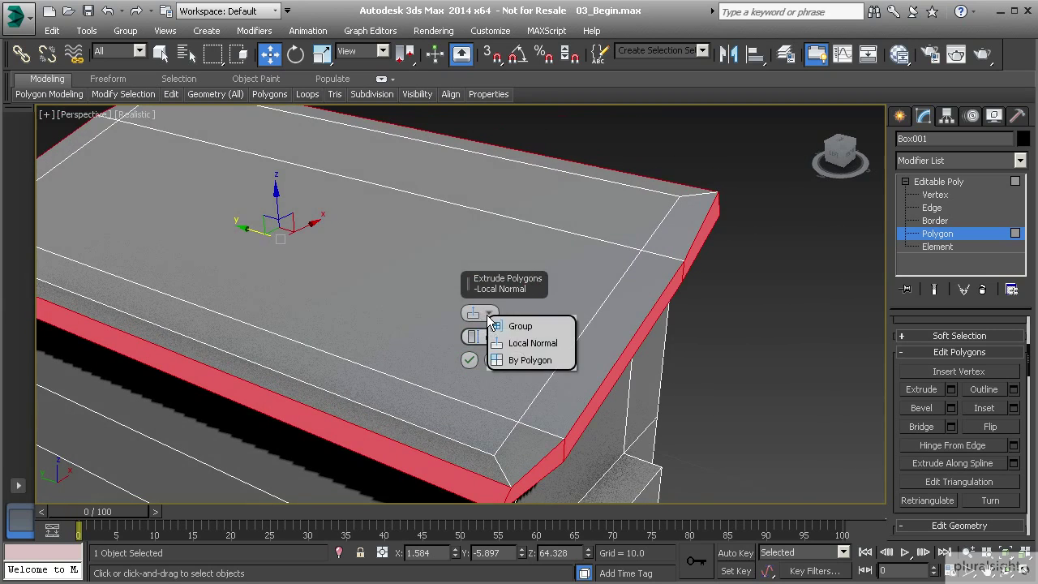
click(516, 360)
alt+middle_drag(508, 469, 473, 436)
alt+middle_drag(419, 413, 455, 433)
alt+middle_drag(597, 419, 559, 386)
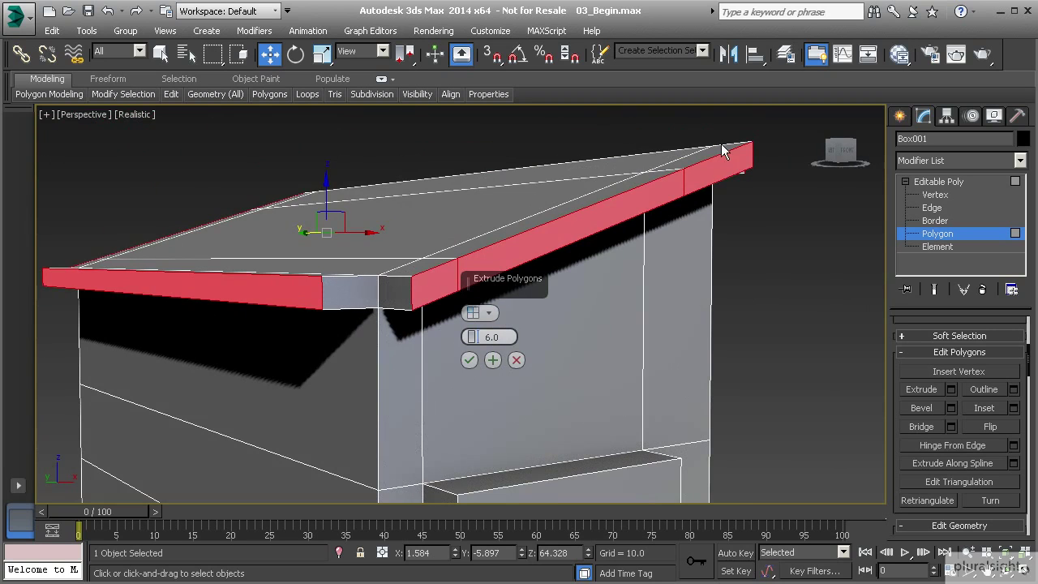
alt+middle_drag(410, 284, 448, 305)
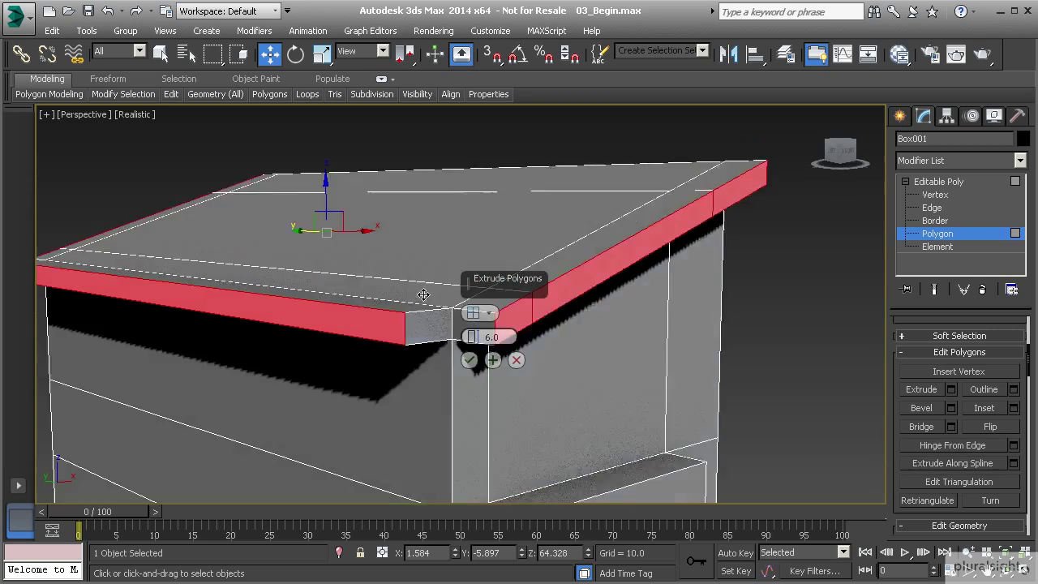
alt+middle_drag(405, 343, 438, 341)
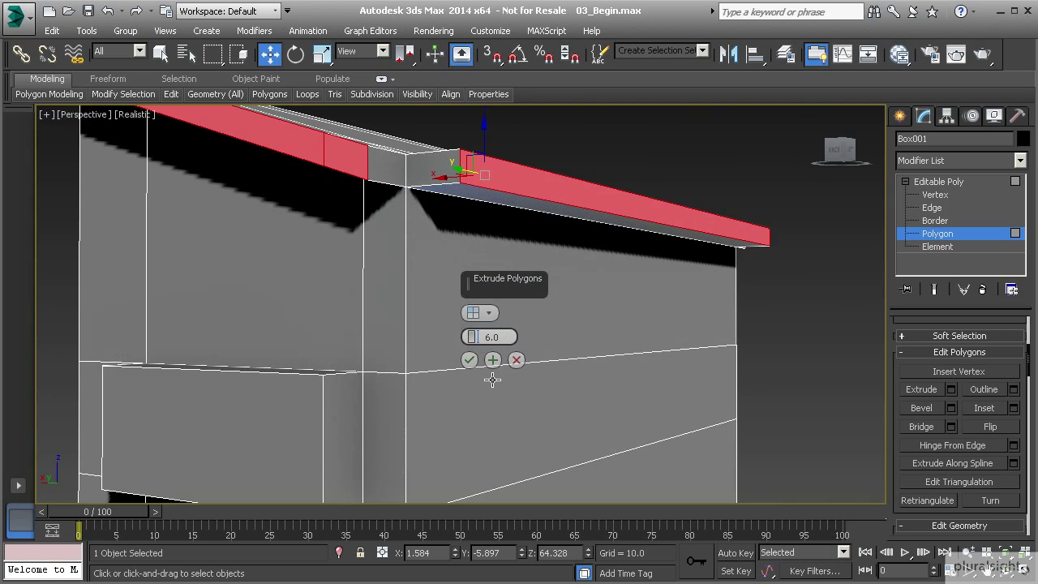
alt+middle_drag(533, 244, 431, 234)
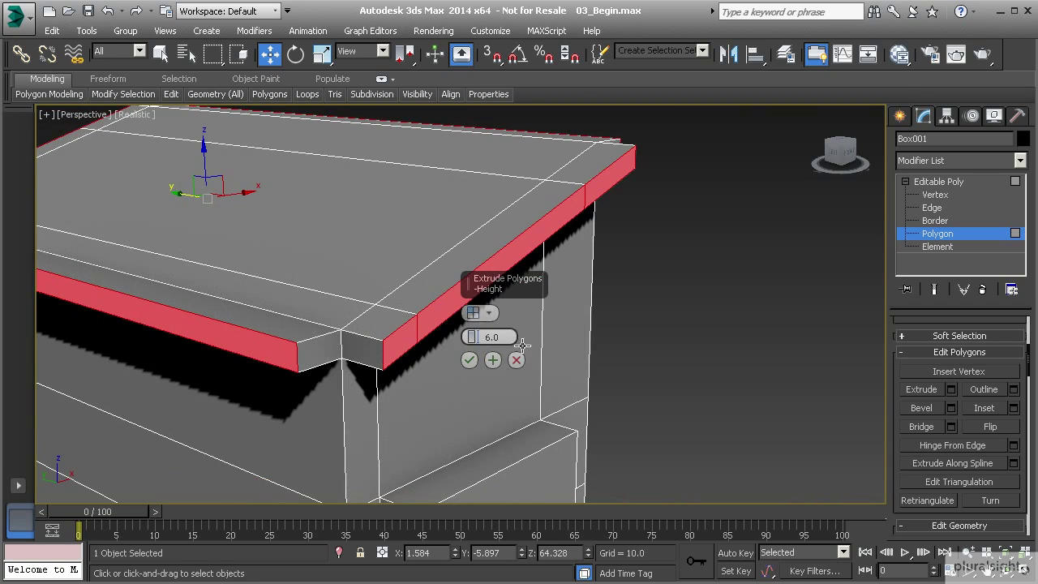
Return to Local Normal, then cancel the trial extrusion, leaving the roof unextruded
click(479, 313)
click(499, 340)
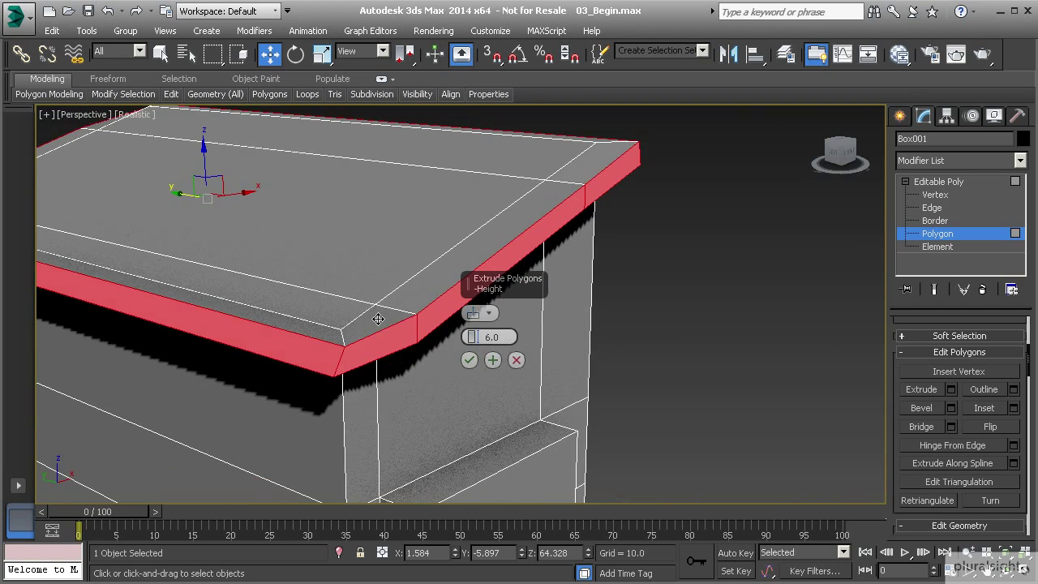
alt+middle_drag(365, 324, 280, 312)
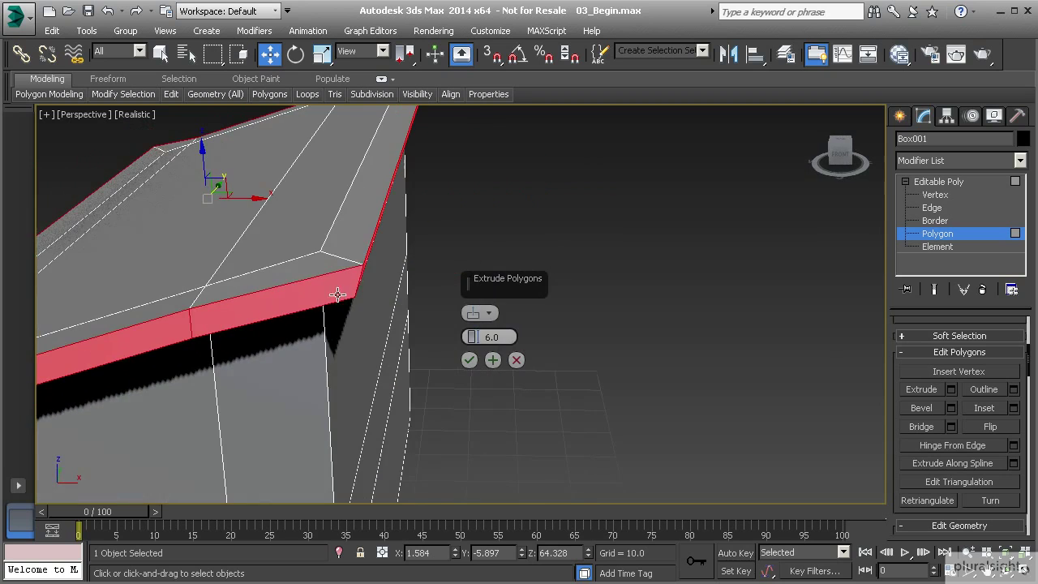
alt+middle_drag(348, 281, 452, 335)
alt+middle_drag(598, 300, 424, 238)
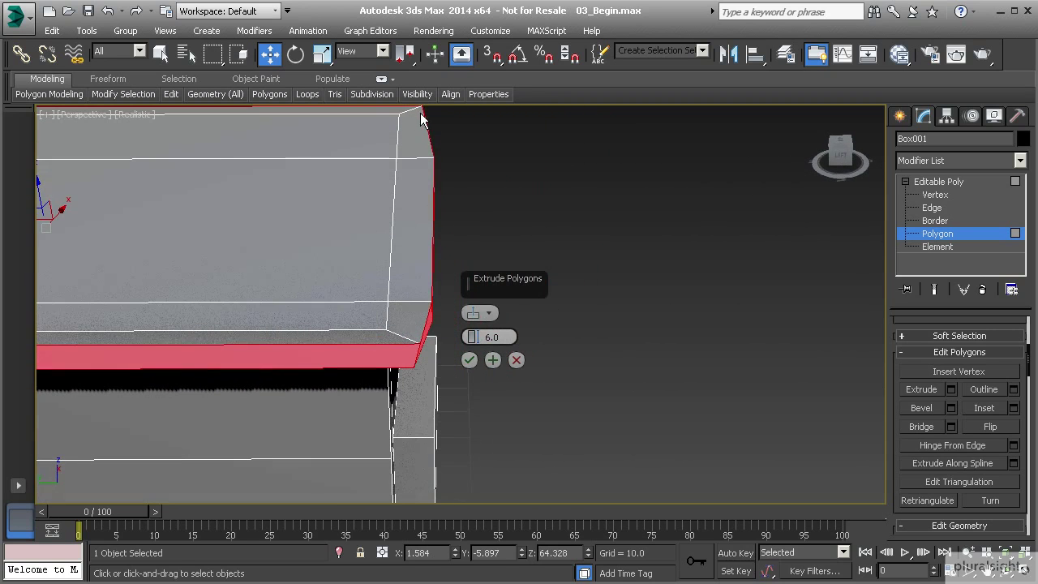
alt+middle_drag(419, 140, 529, 309)
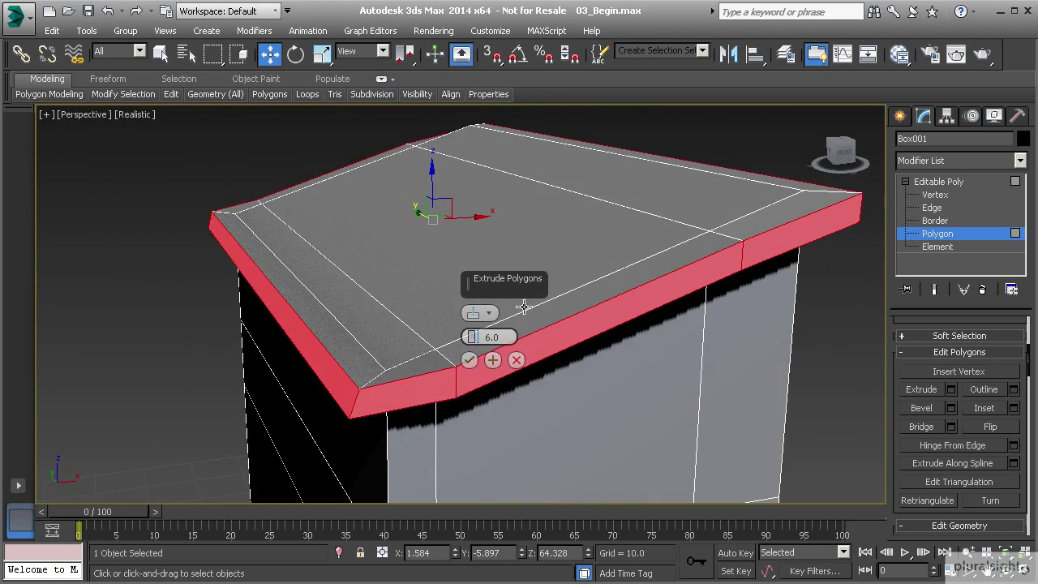
key(f)
middle_drag(356, 301, 341, 314)
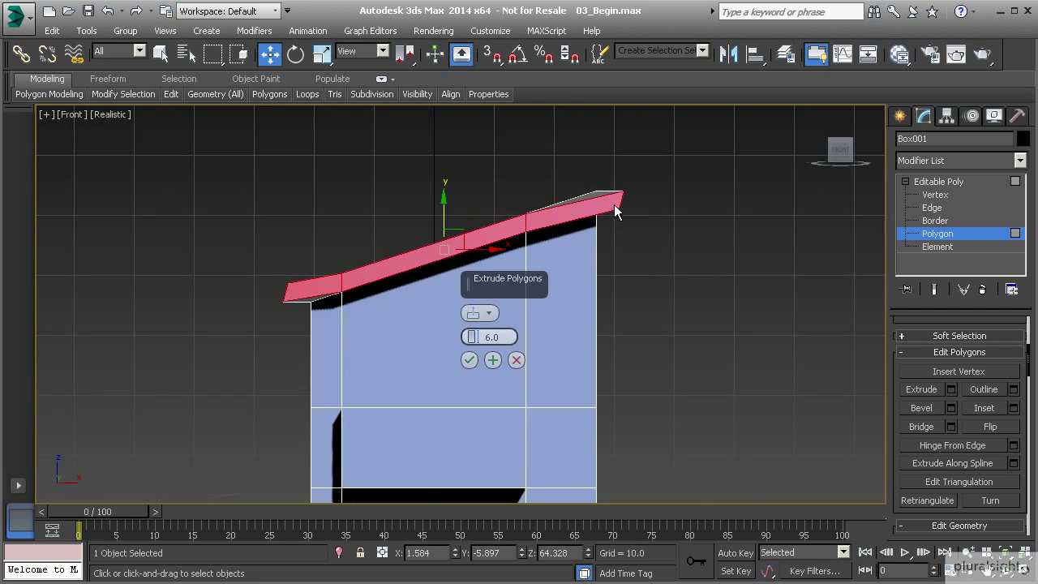
click(517, 361)
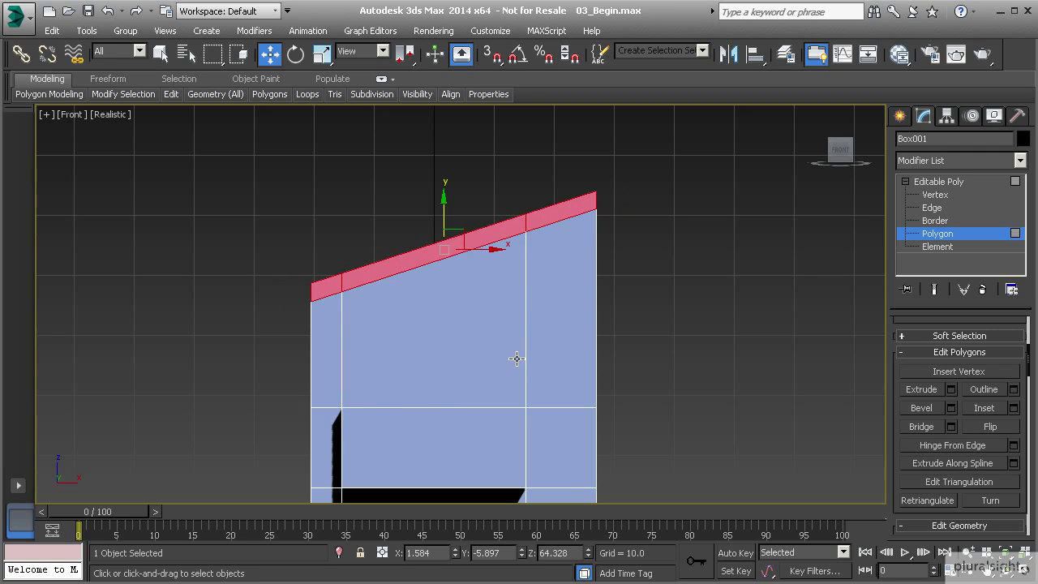
In Perspective, reduce the selection to just the front roof strip polygon
key(p)
alt+middle_drag(322, 299, 332, 327)
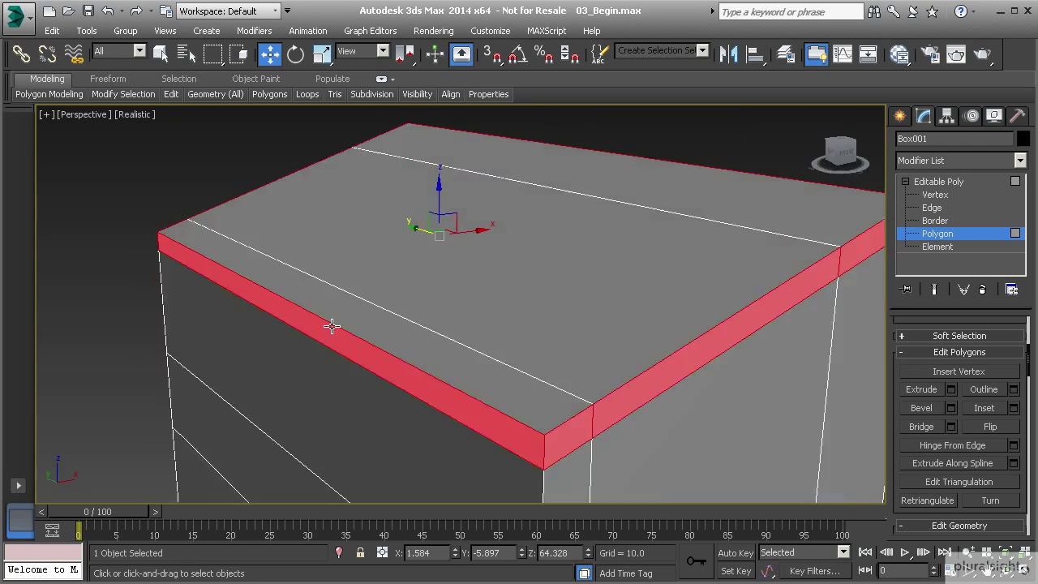
scroll(332, 327, down, 4)
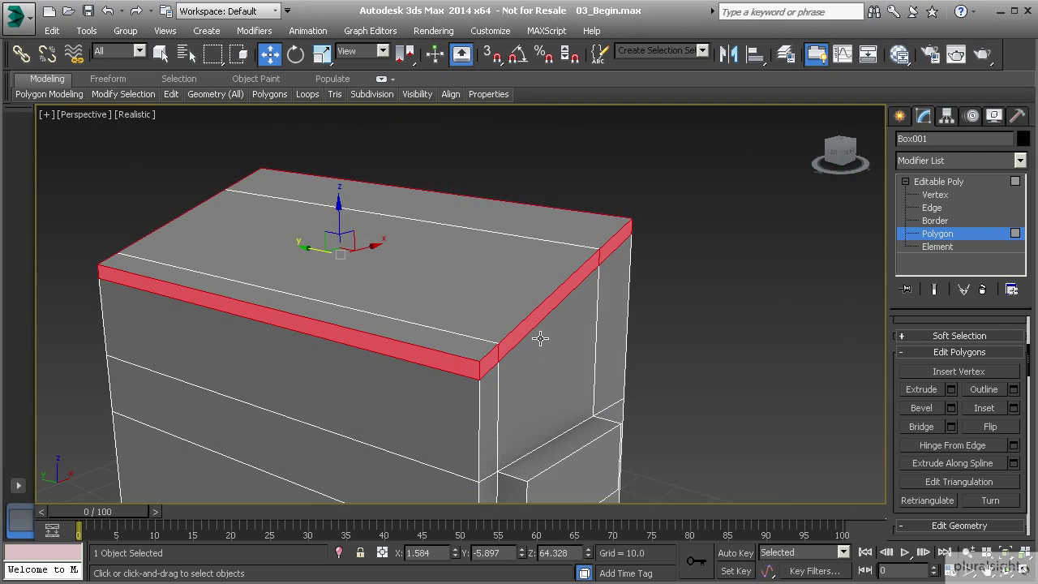
alt+middle_drag(486, 361, 343, 354)
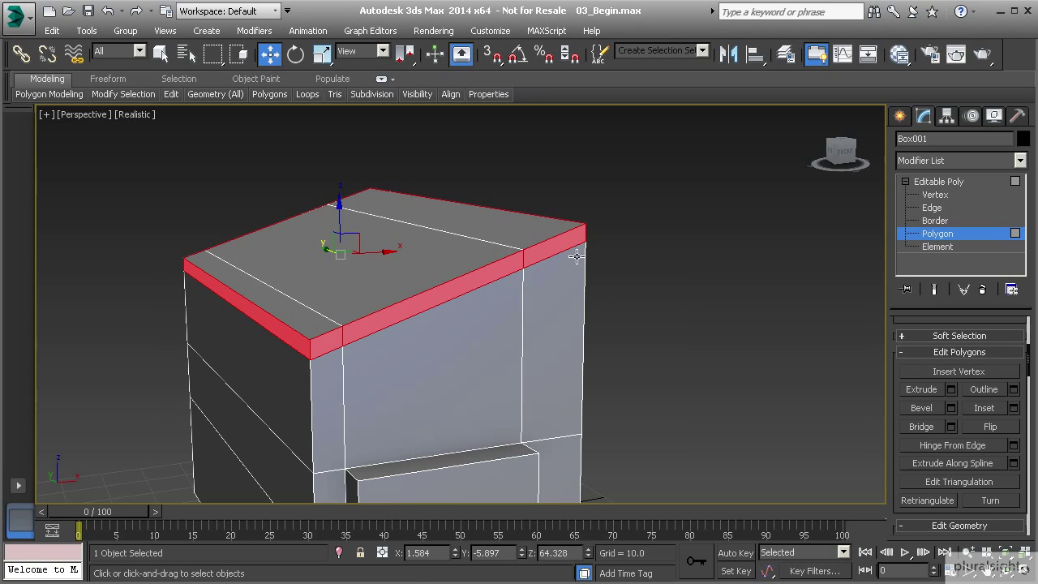
click(327, 343)
Add the other front-edge roof faces, including the corner face, to the selection
alt+middle_drag(428, 305, 352, 351)
mouse_move(351, 313)
alt+middle_down()
mouse_move(281, 310)
mouse_move(658, 285)
mouse_move(352, 310)
alt+middle_up()
ctrl+click(304, 275)
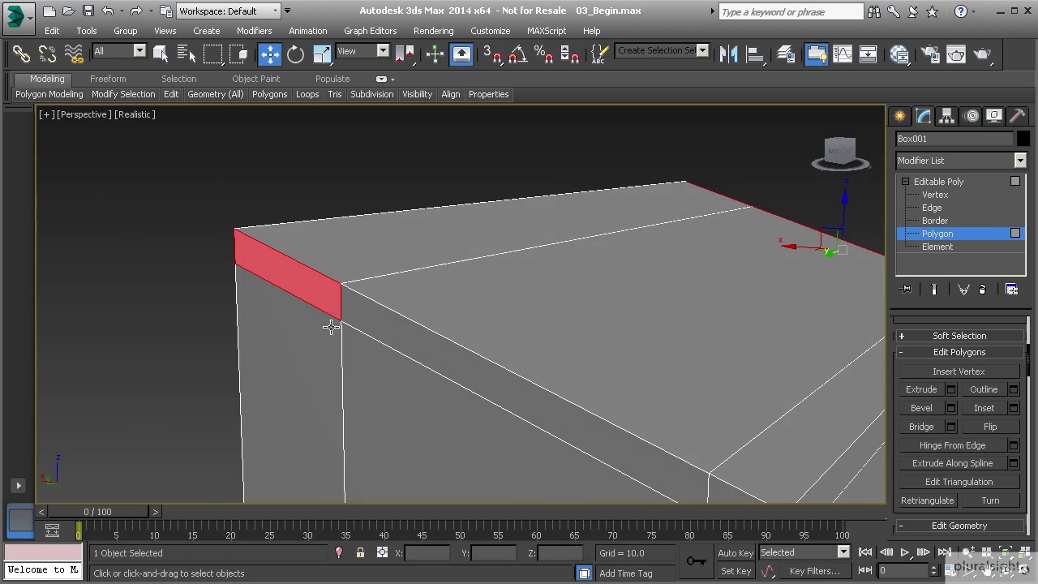
ctrl+click(379, 336)
alt+middle_drag(482, 379, 412, 353)
ctrl+click(479, 376)
alt+middle_drag(479, 376, 458, 319)
scroll(457, 309, down, 5)
scroll(464, 320, up, 4)
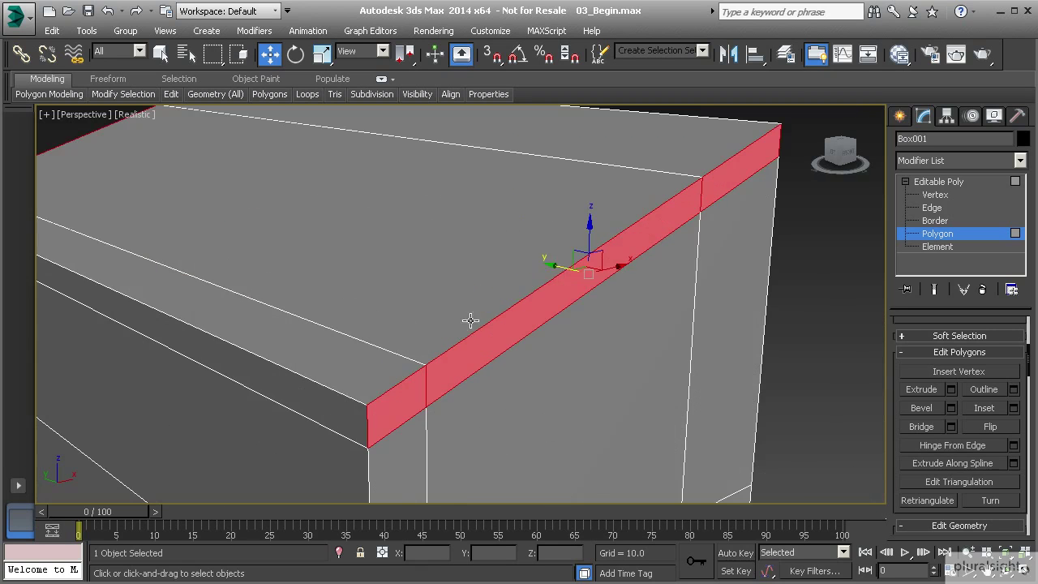
scroll(552, 312, down, 4)
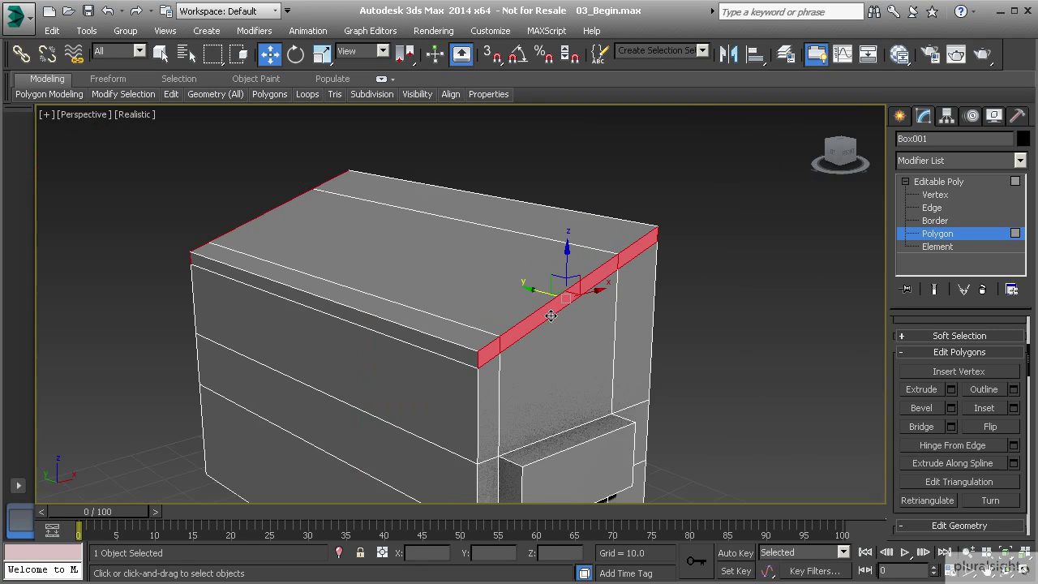
Extrude the selected front-edge roof faces with Height 2.0 to form the eave
click(951, 389)
alt+middle_drag(469, 361, 333, 330)
alt+middle_drag(288, 297, 486, 347)
drag(485, 347, 476, 351)
alt+middle_drag(475, 350, 350, 287)
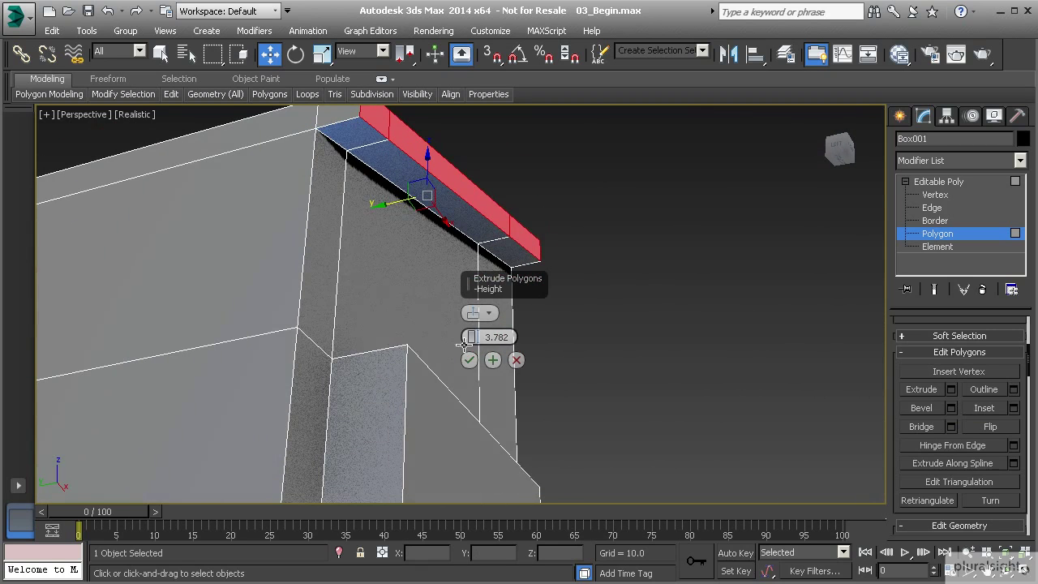
drag(471, 345, 472, 357)
double_click(501, 336)
text(2.0)
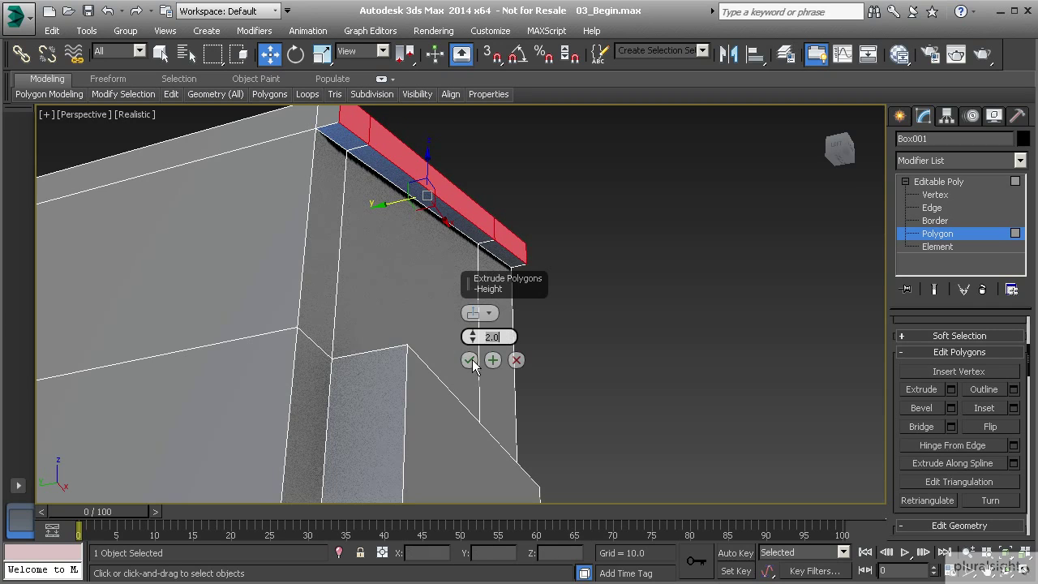
click(470, 361)
middle_drag(401, 221, 505, 243)
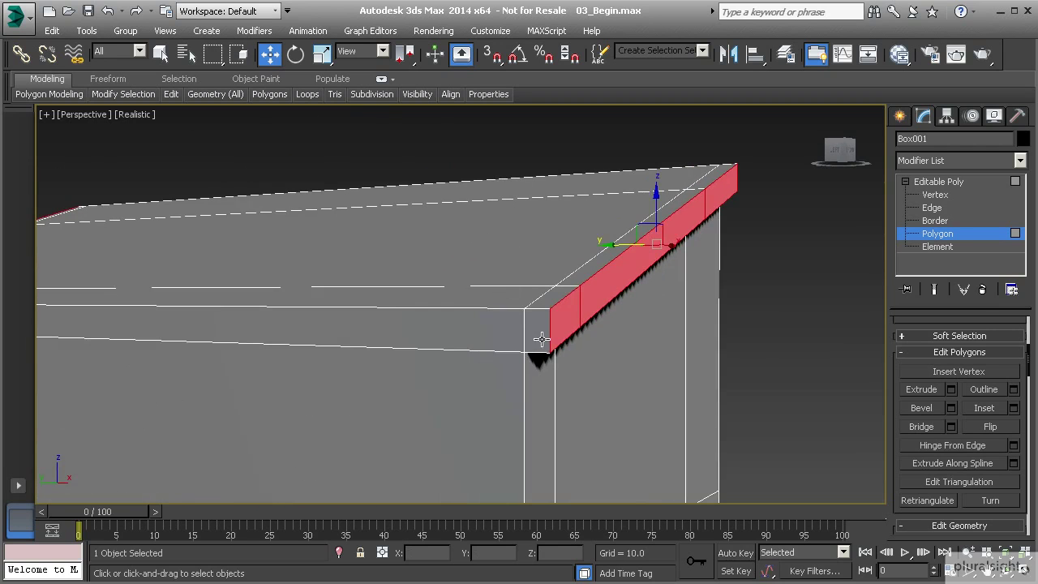
alt+middle_drag(457, 332, 420, 322)
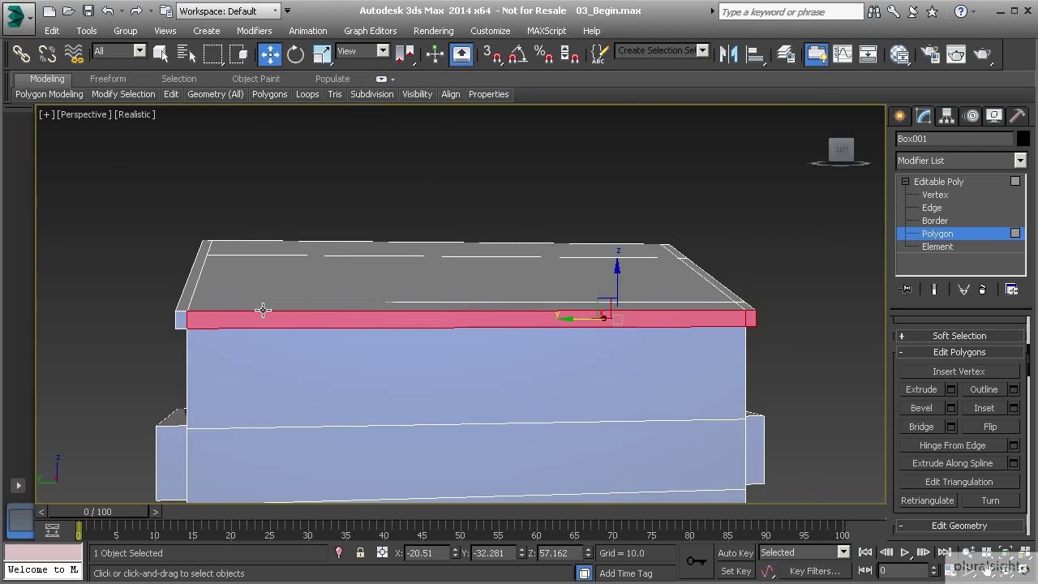
alt+middle_drag(195, 320, 678, 333)
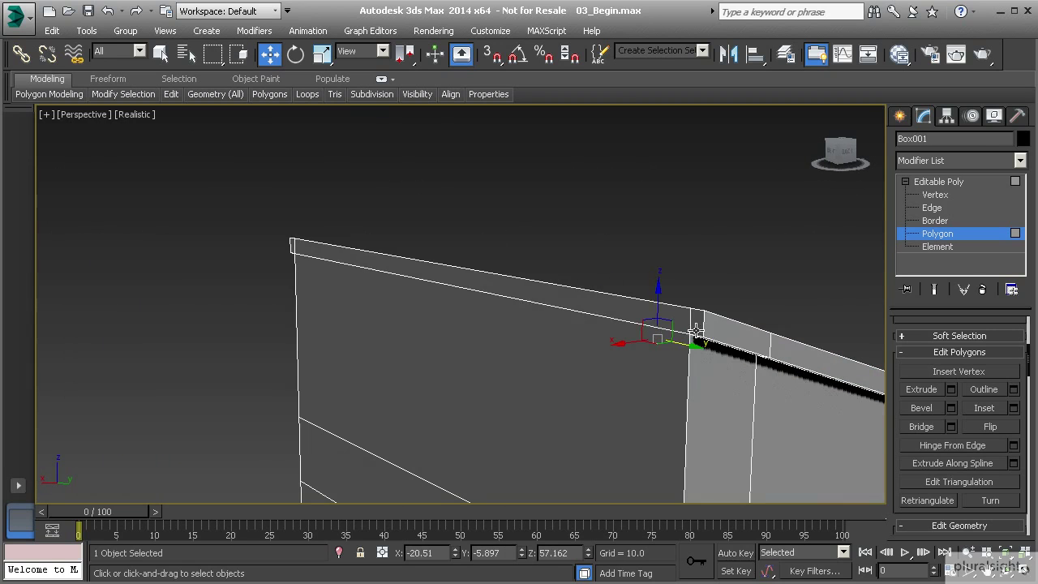
Add the long sloped side strip and extrude it 2.0 so the eave overhangs there
ctrl+click(643, 321)
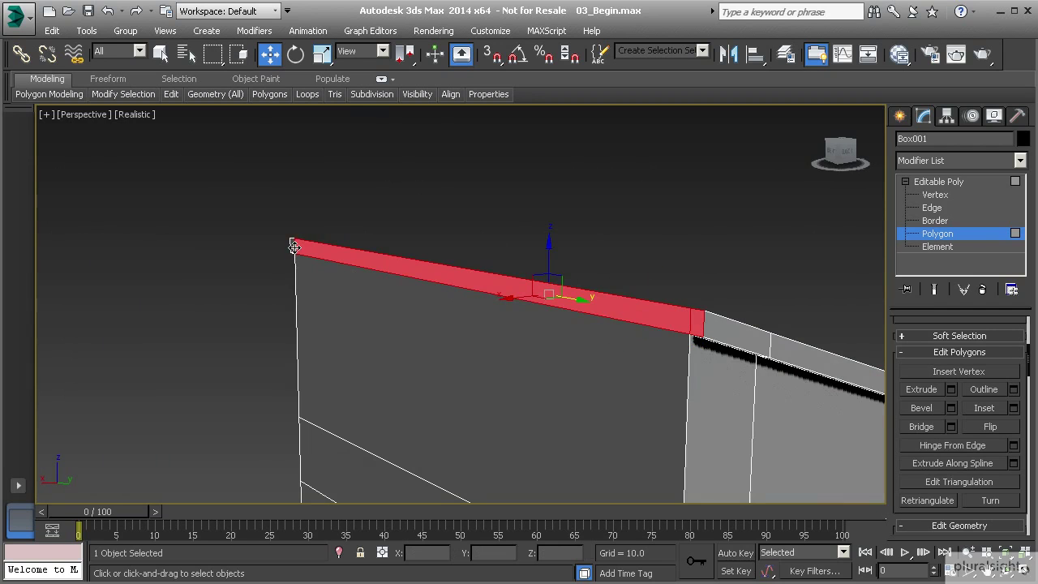
alt+middle_drag(382, 280, 491, 246)
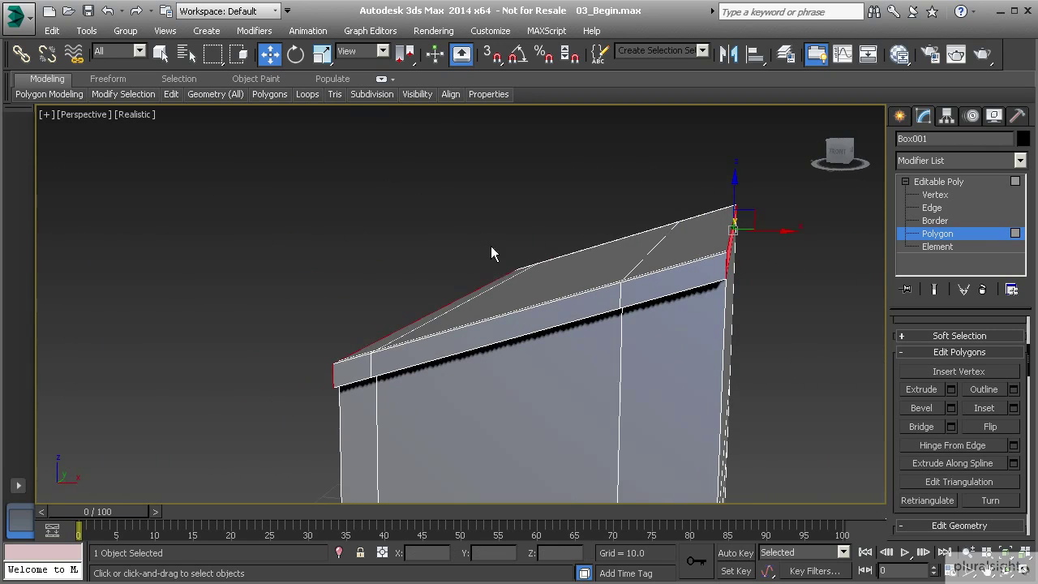
click(950, 389)
alt+middle_drag(618, 376, 503, 244)
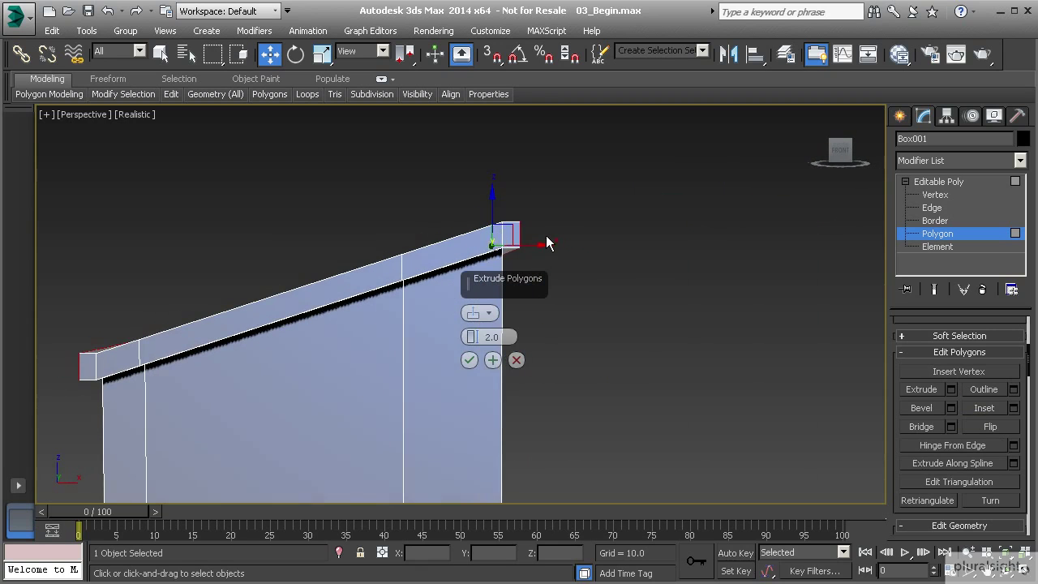
scroll(549, 239, up, 5)
scroll(511, 324, down, 5)
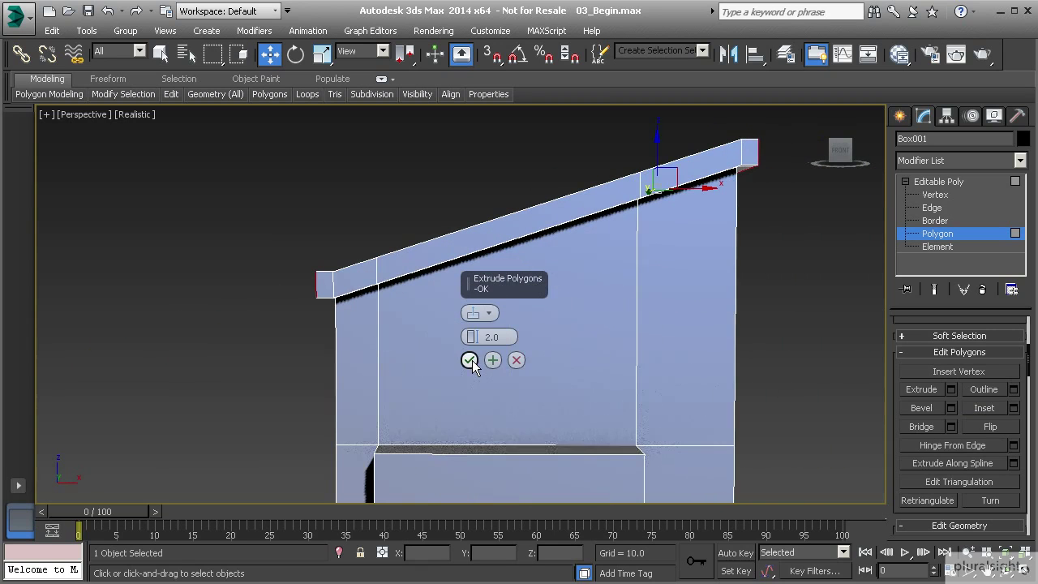
click(471, 360)
alt+middle_drag(638, 264, 468, 309)
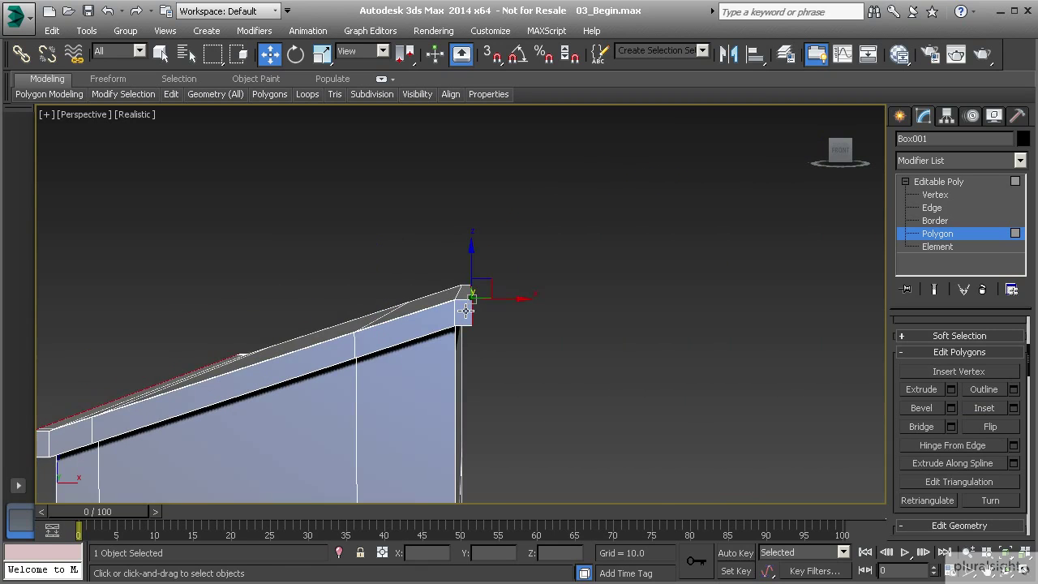
key(f)
scroll(519, 268, up, 5)
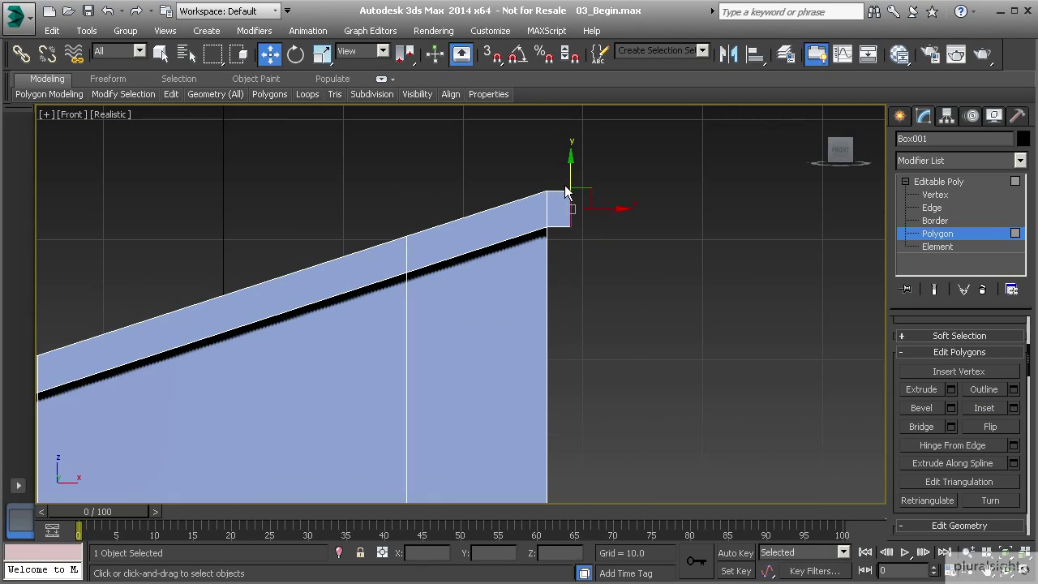
At Vertex level with Constraints set to None, raise the eave's right-end vertices to match the roof slope
click(938, 196)
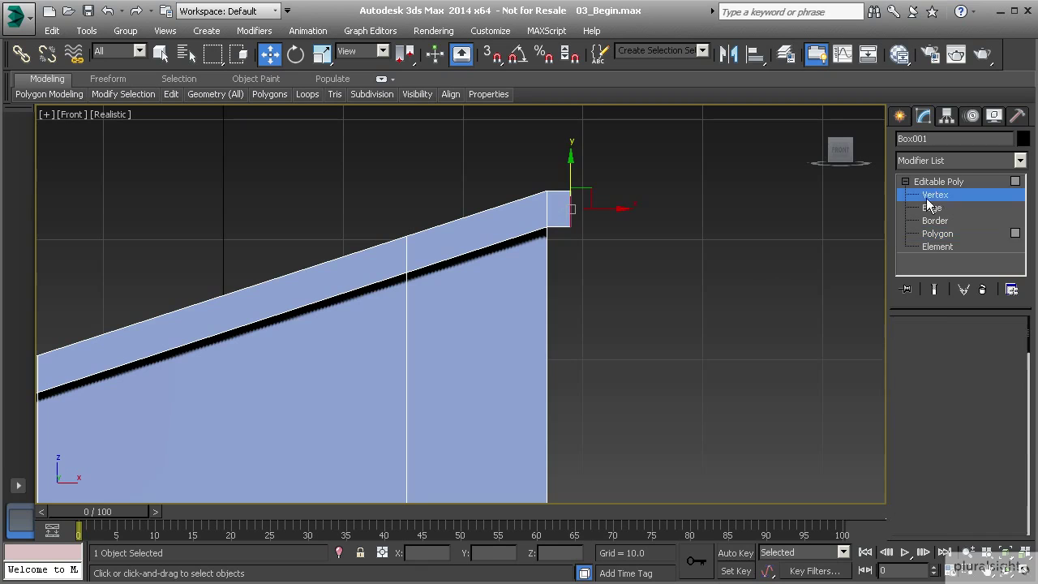
drag(567, 168, 618, 262)
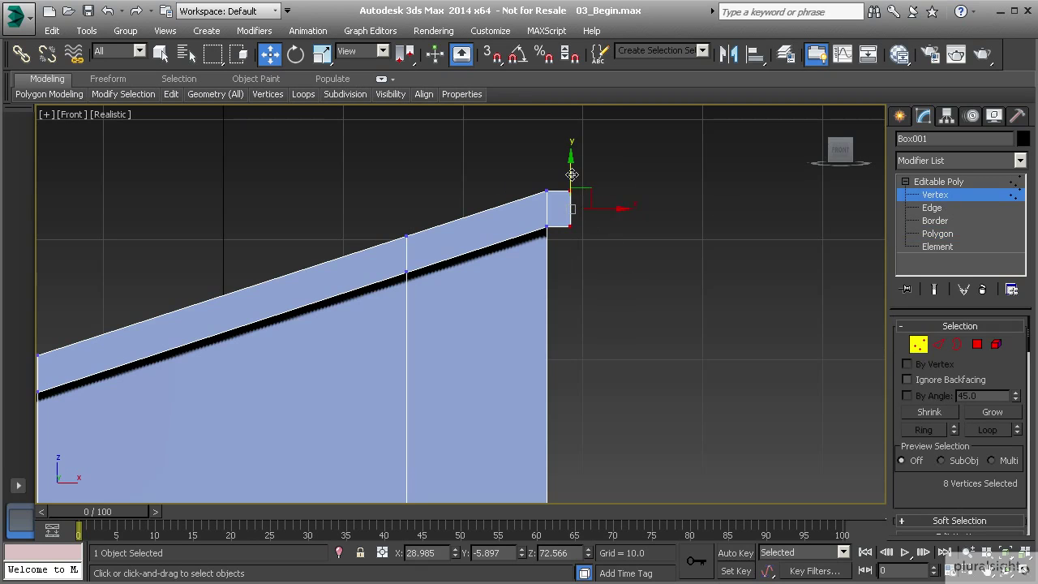
drag(572, 177, 577, 156)
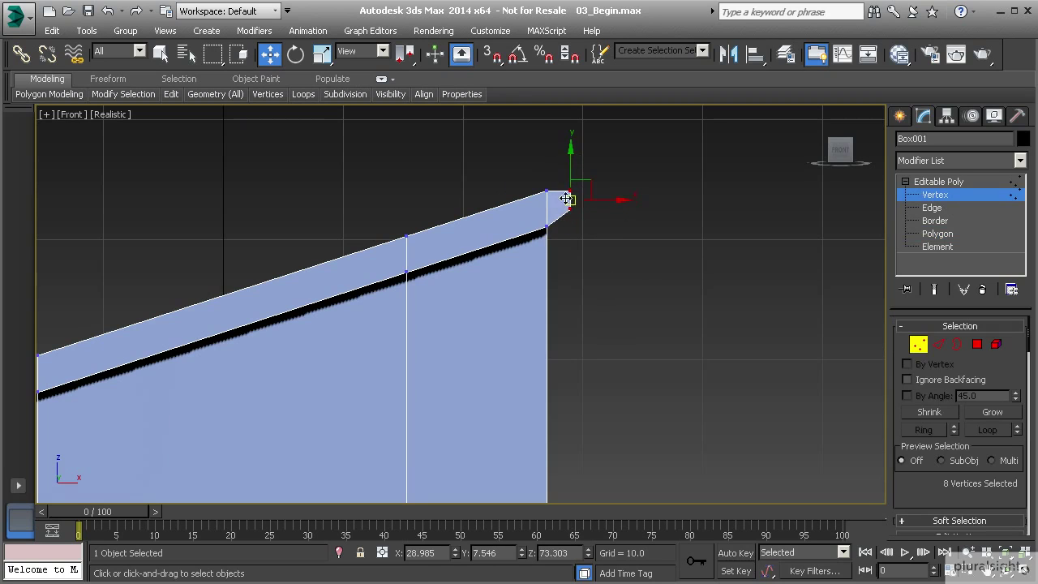
key(ctrl+z)
scroll(948, 455, down, 8)
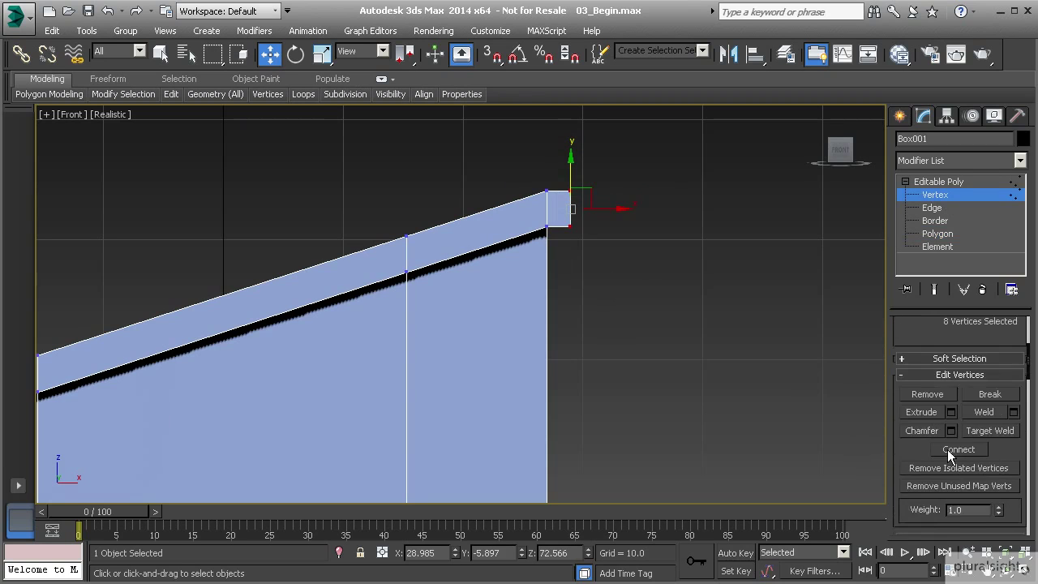
scroll(958, 475, down, 2)
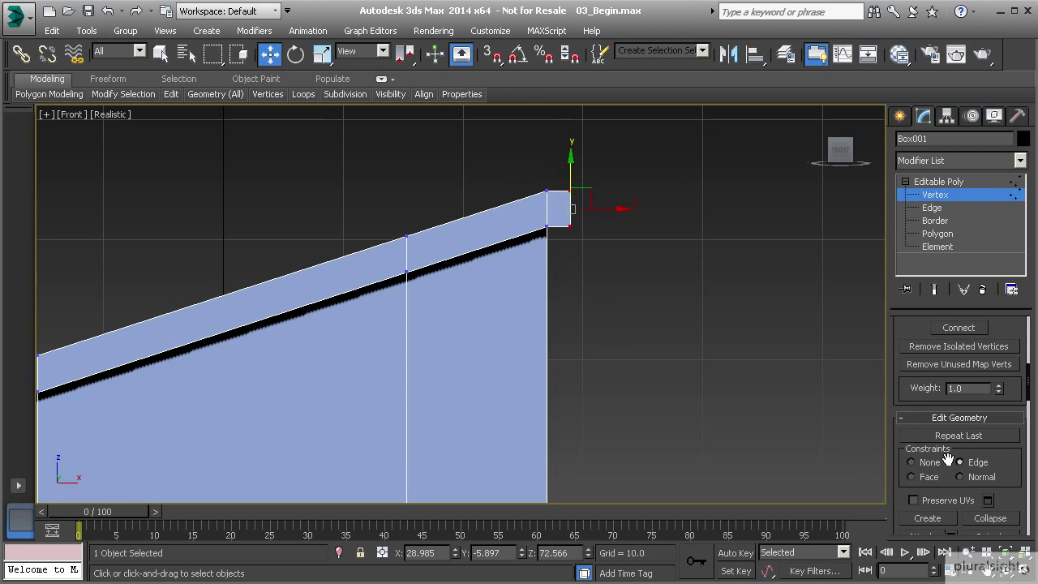
click(912, 462)
drag(571, 169, 571, 161)
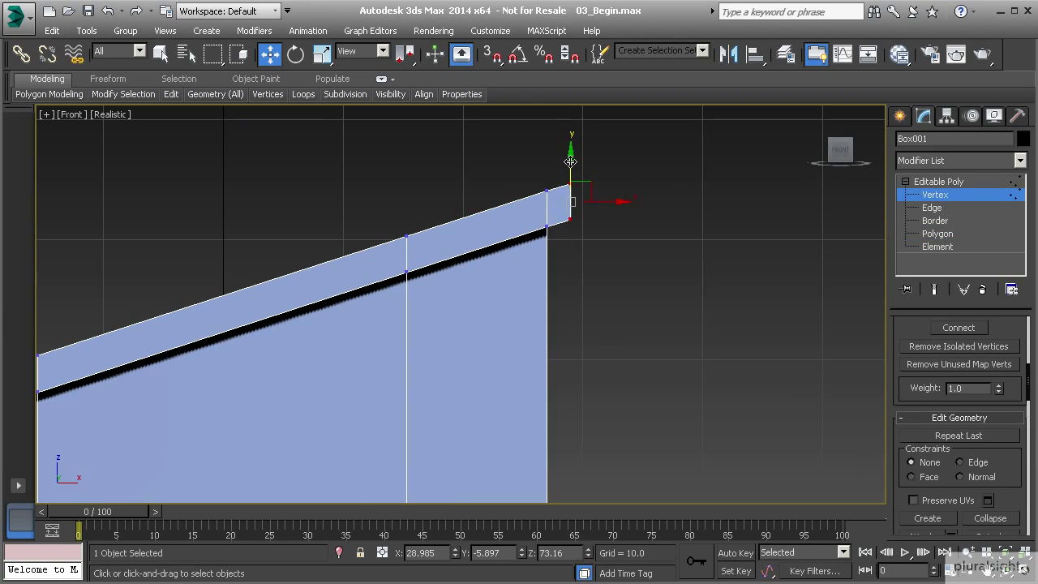
Lower the two left end-cap vertices slightly, then return to the Perspective view from above
middle_drag(439, 264, 585, 246)
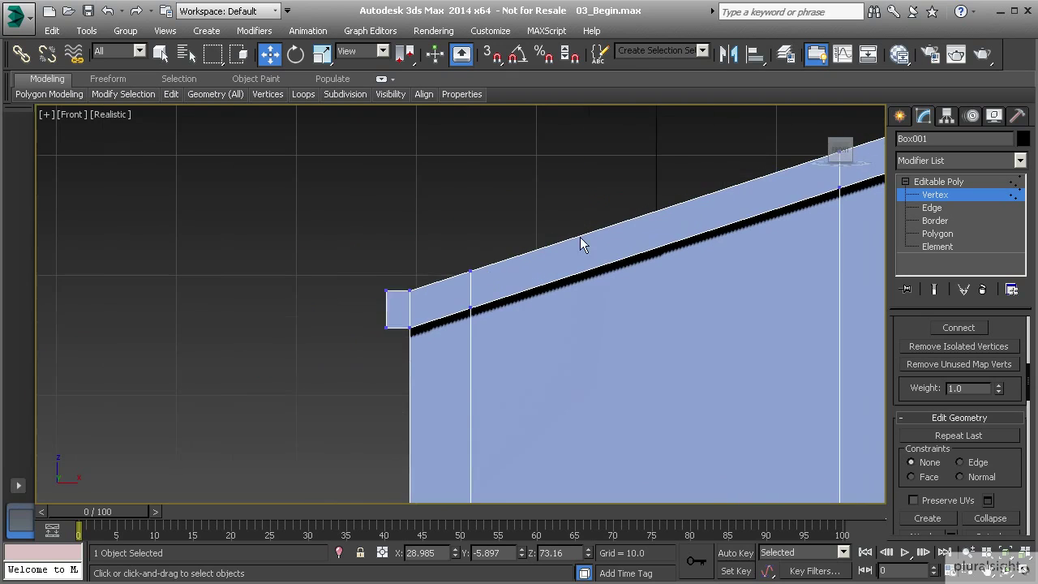
drag(363, 279, 398, 343)
drag(386, 268, 385, 277)
scroll(493, 273, down, 3)
key(p)
alt+middle_drag(458, 277, 568, 292)
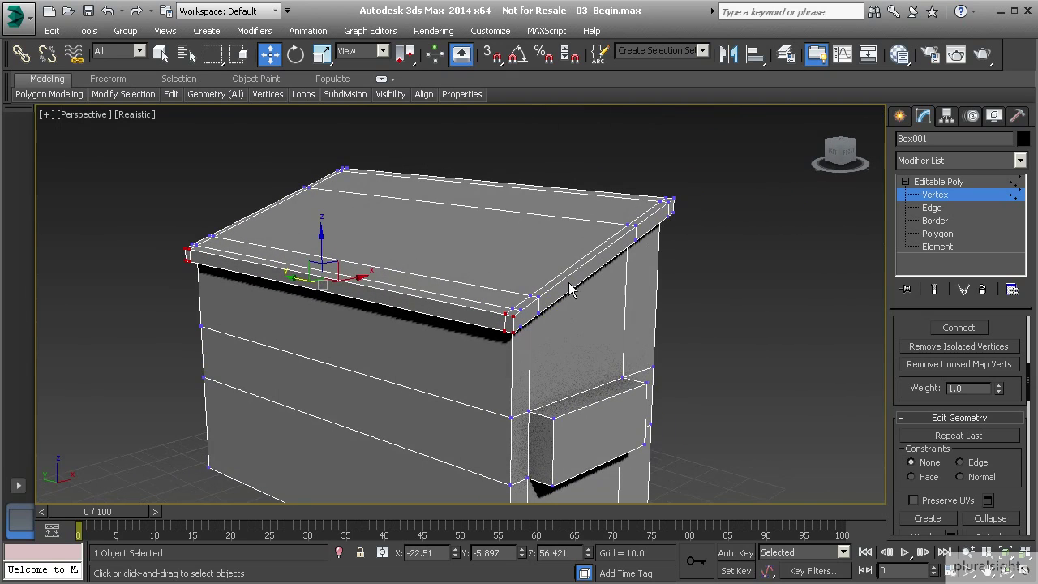
Exit Vertex level, deselect Box001, and orbit around the finished sloped roof and its overhanging eaves
click(933, 182)
click(702, 204)
alt+middle_drag(702, 203, 524, 277)
scroll(526, 267, down, 5)
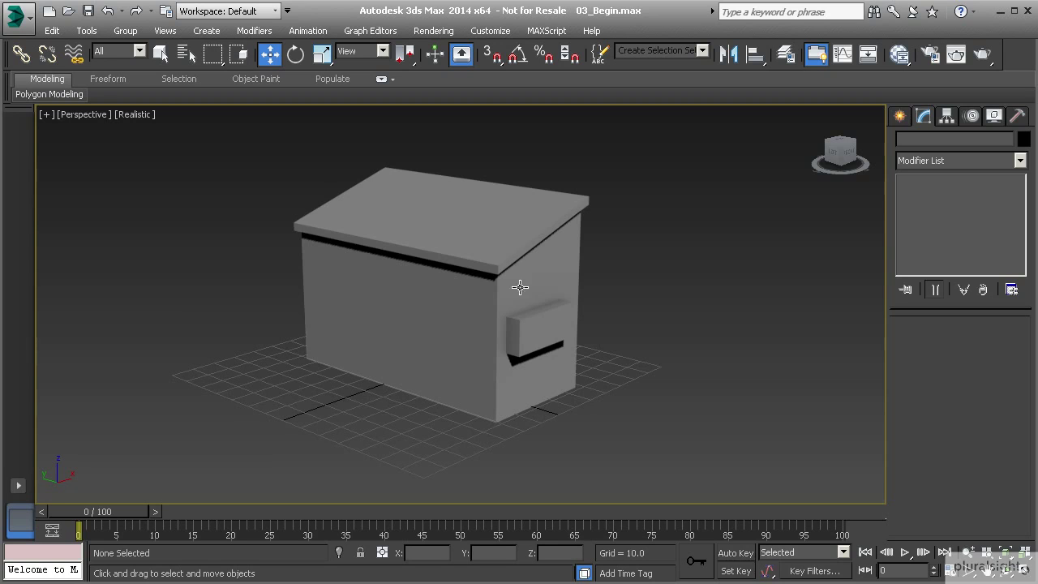
alt+middle_drag(505, 319, 533, 313)
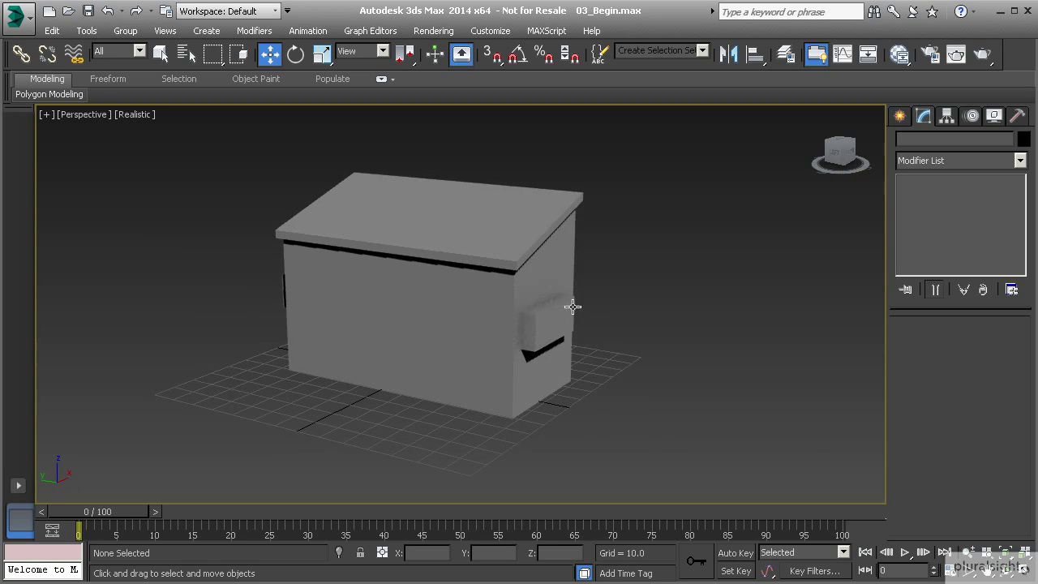